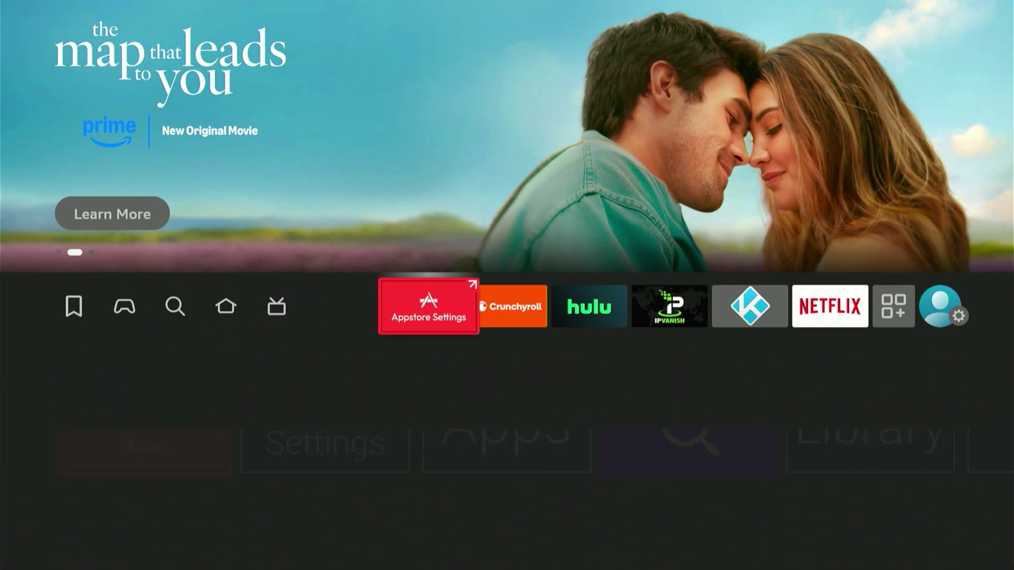
key(Left)
key(Right)
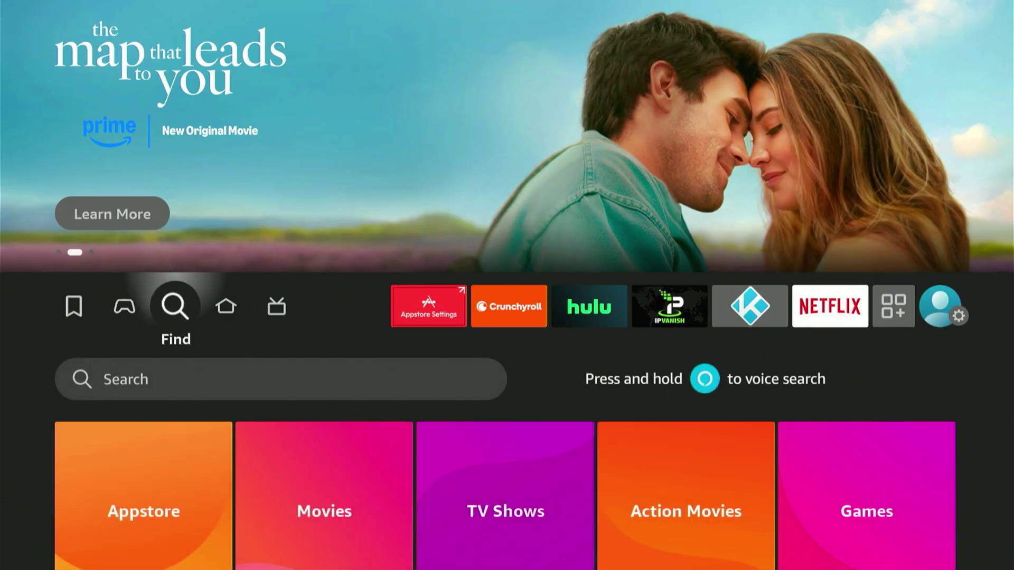
Step: Open the Fire TV search field with its on-screen keyboard
key(Down)
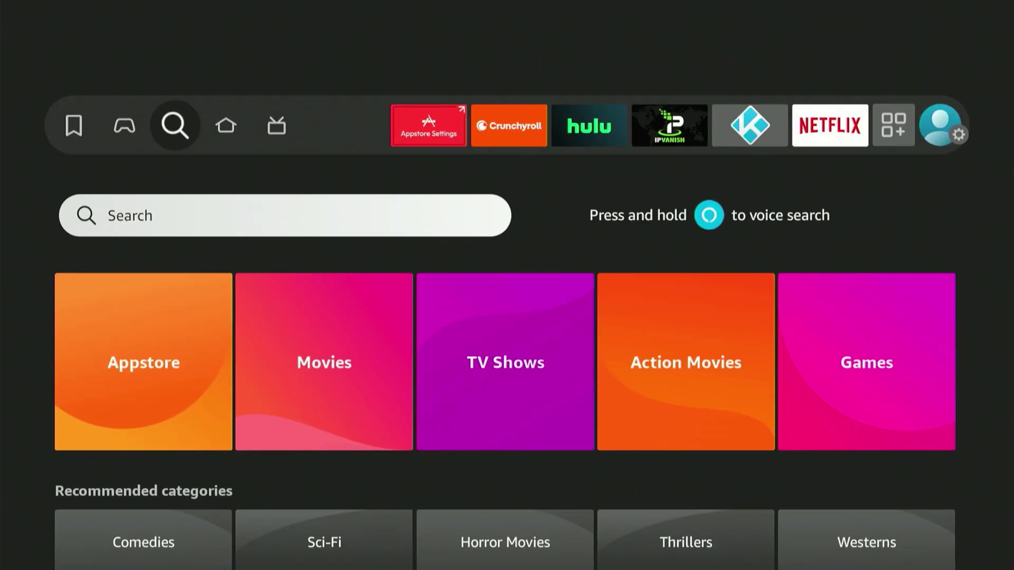
key(Return)
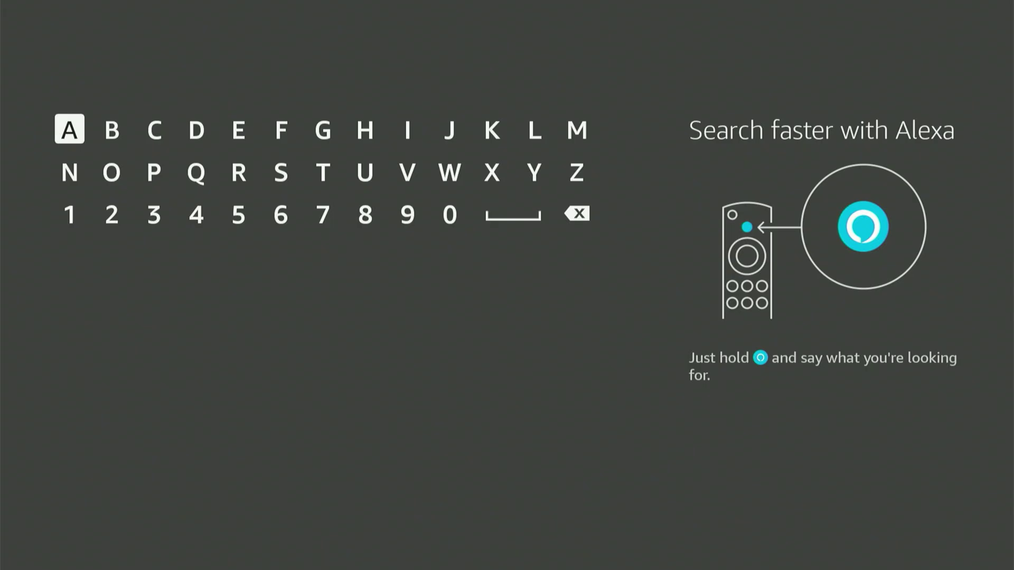
Step: Spell 'Dow' and choose the Downloader suggestion to show its results
key(Right)
key(Right)
key(Right)
key(Right)
key(Left)
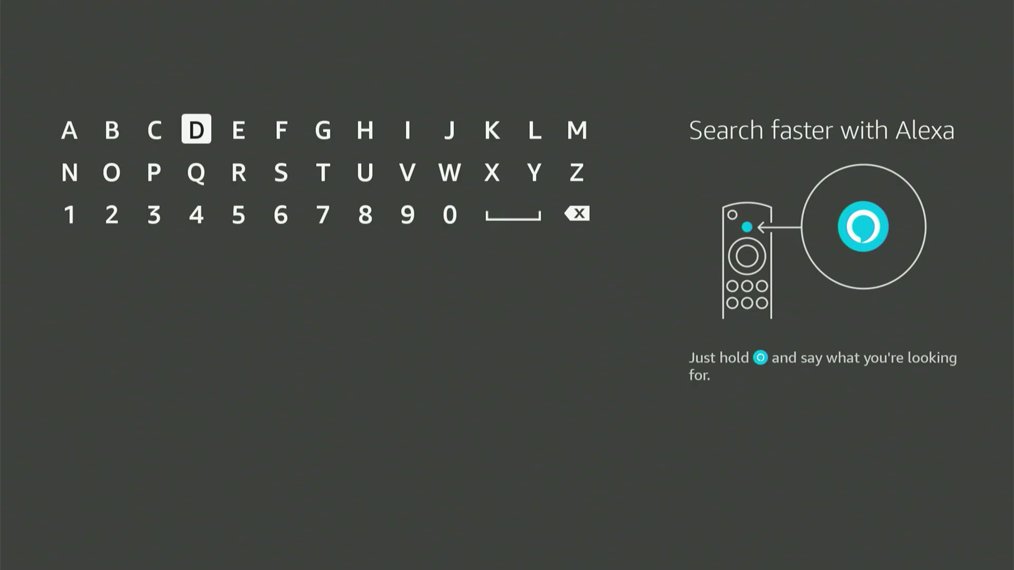
key(Return)
key(Down)
key(Left)
key(Left)
key(Return)
key(Right)
key(Right)
key(Right)
key(Right)
key(Right)
key(Right)
key(Right)
key(Right)
key(Return)
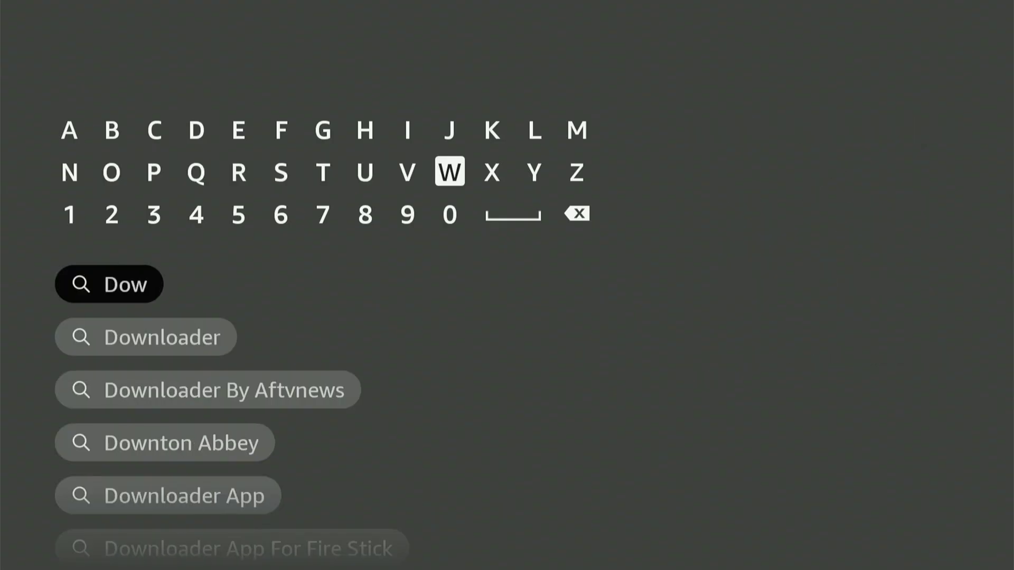
key(Down)
key(Down)
key(Down)
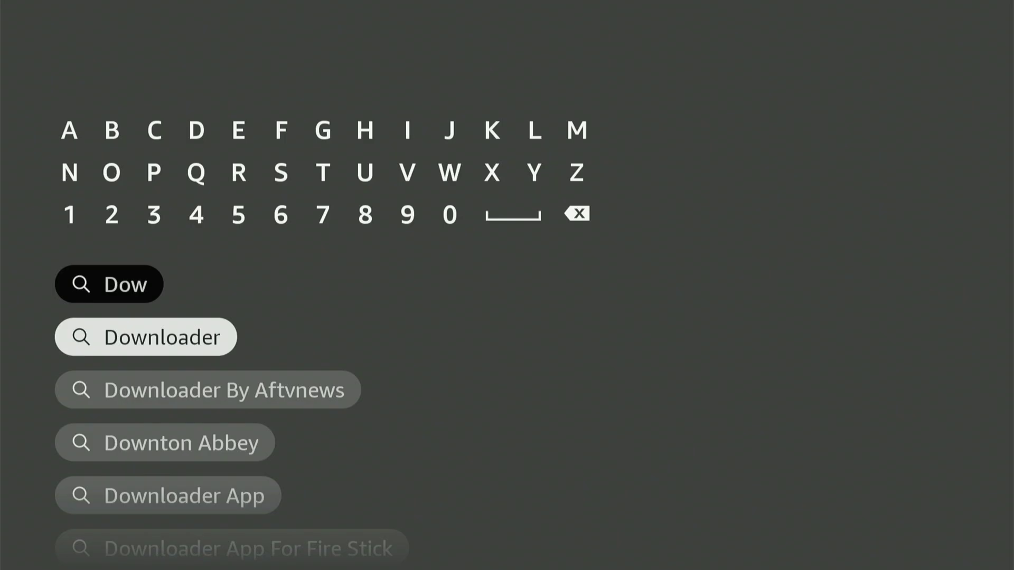
key(Return)
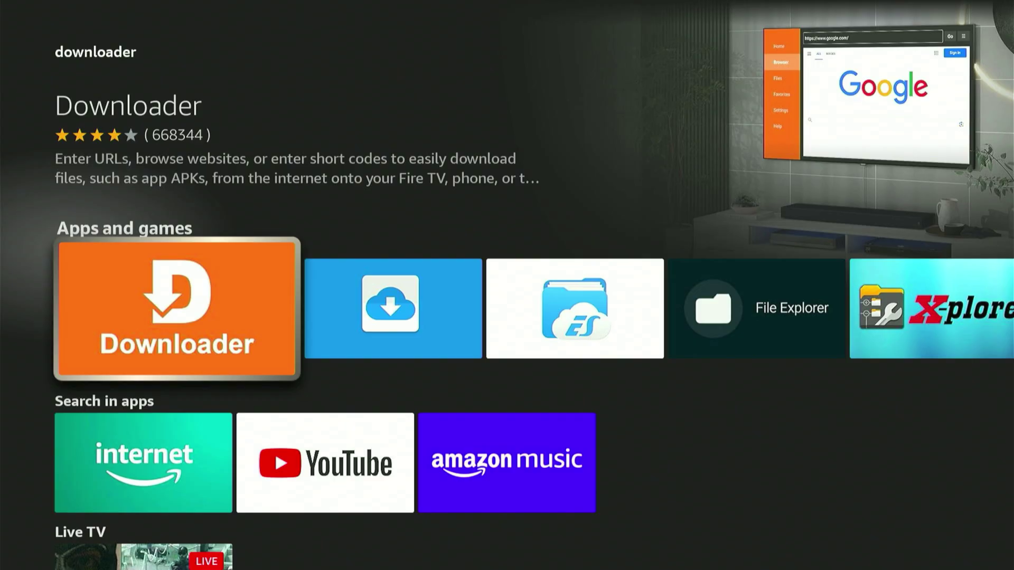
Step: Download the Downloader app from its Appstore page, then go back home
key(Return)
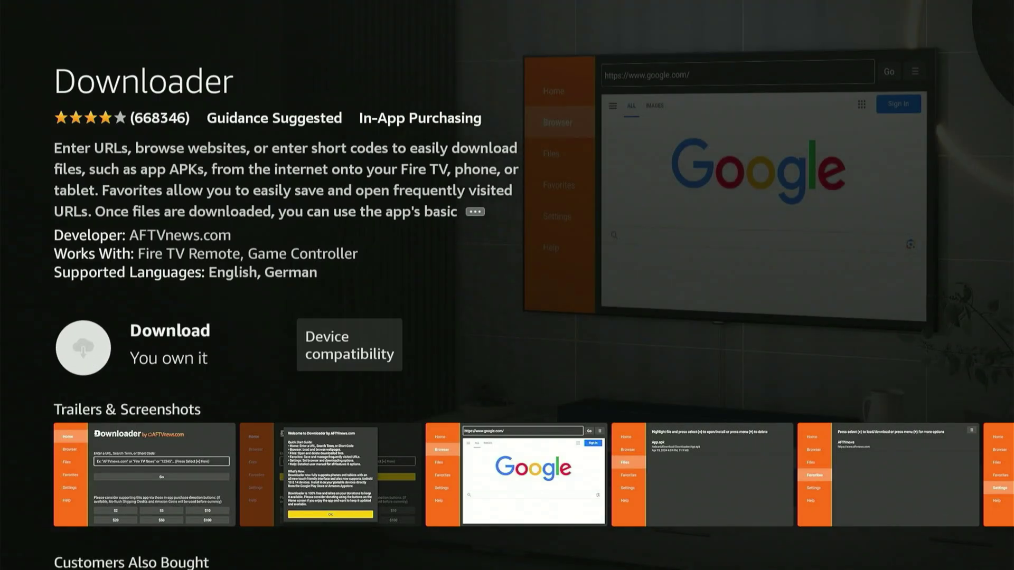
key(Return)
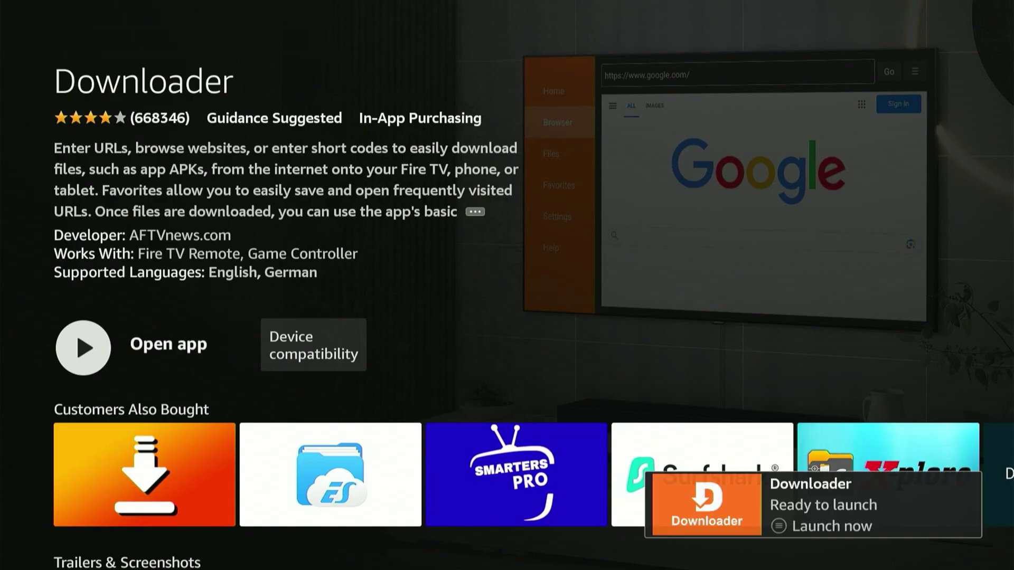
key(Home)
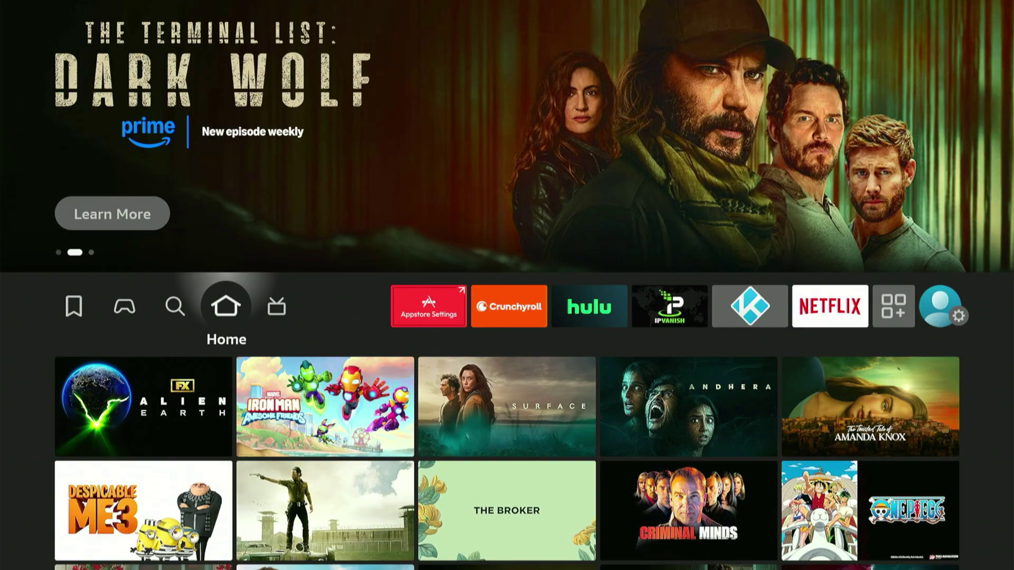
Step: Move across the home screen's top row past IPVanish to the Settings gear
key(Right)
key(Right)
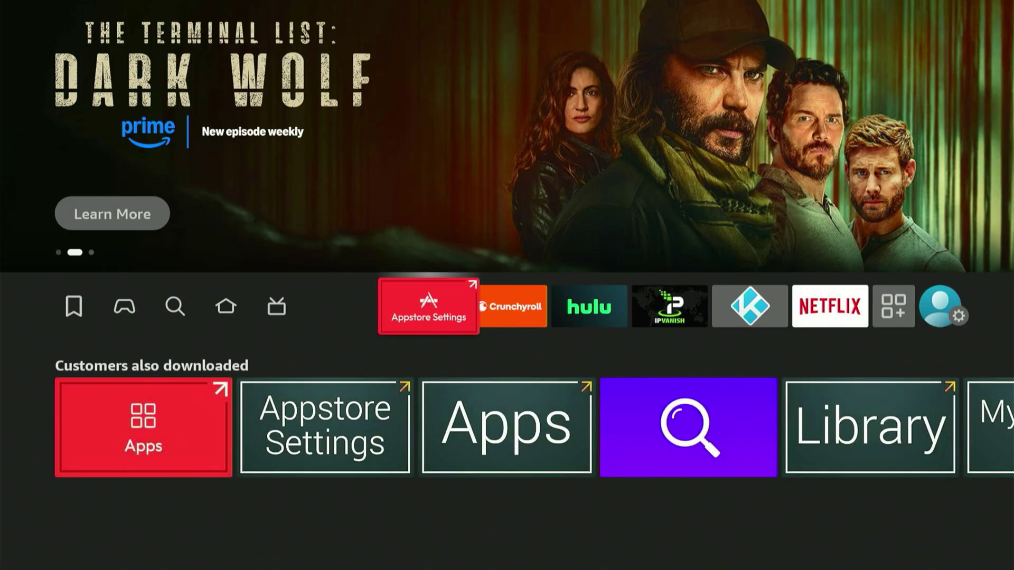
key(Right)
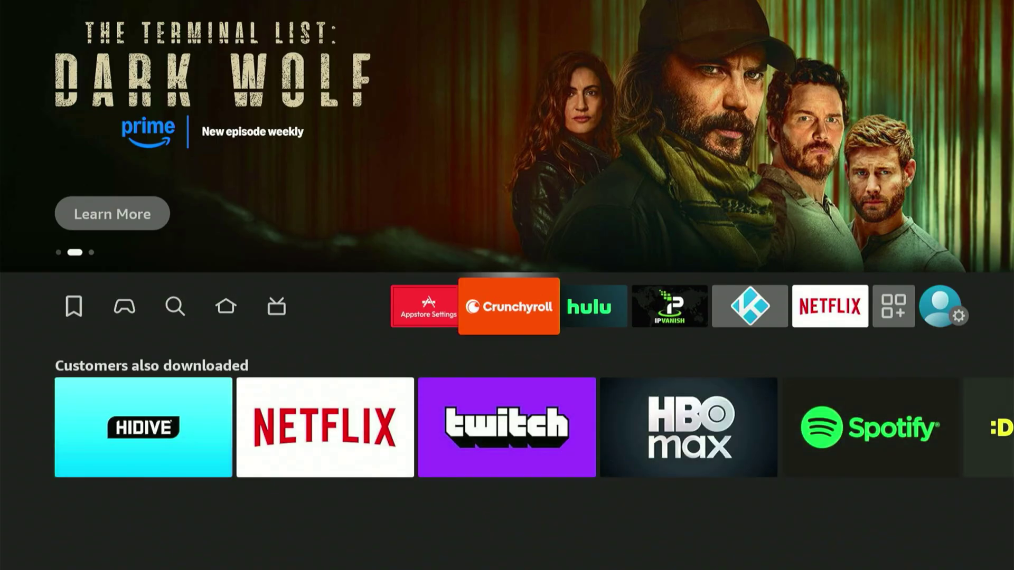
key(Right)
key(Right)
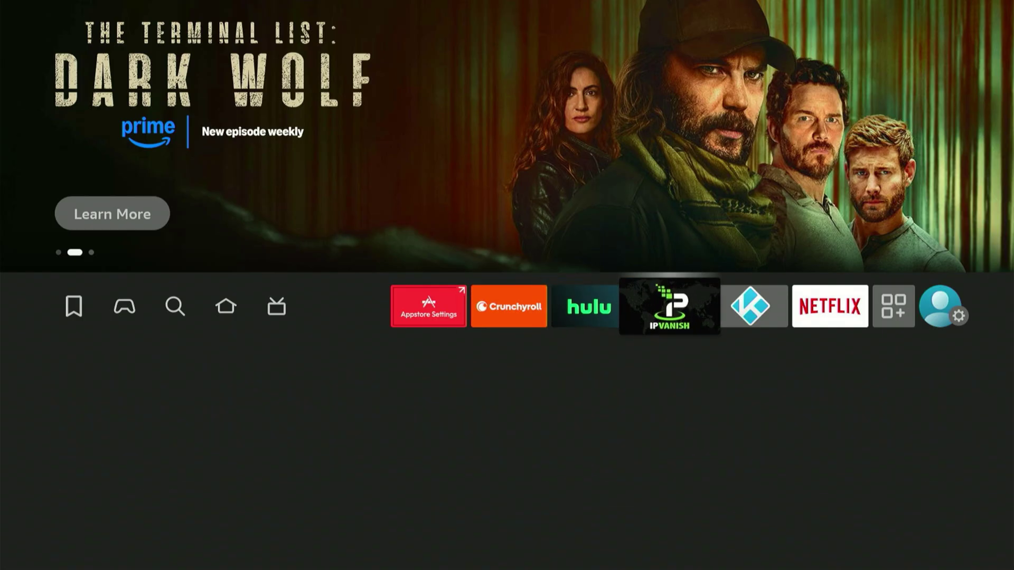
key(Right)
key(Right)
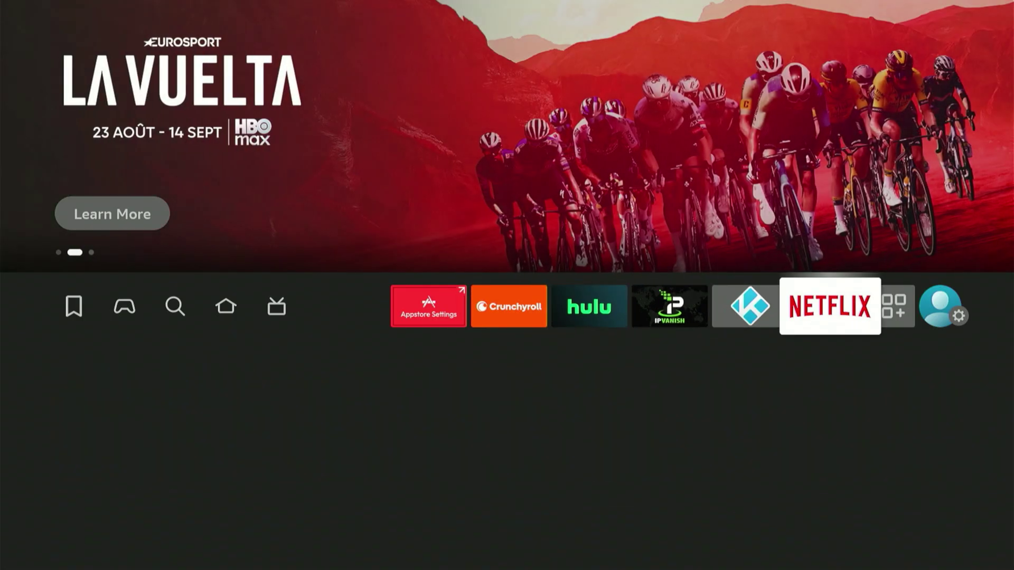
key(Right)
key(Right)
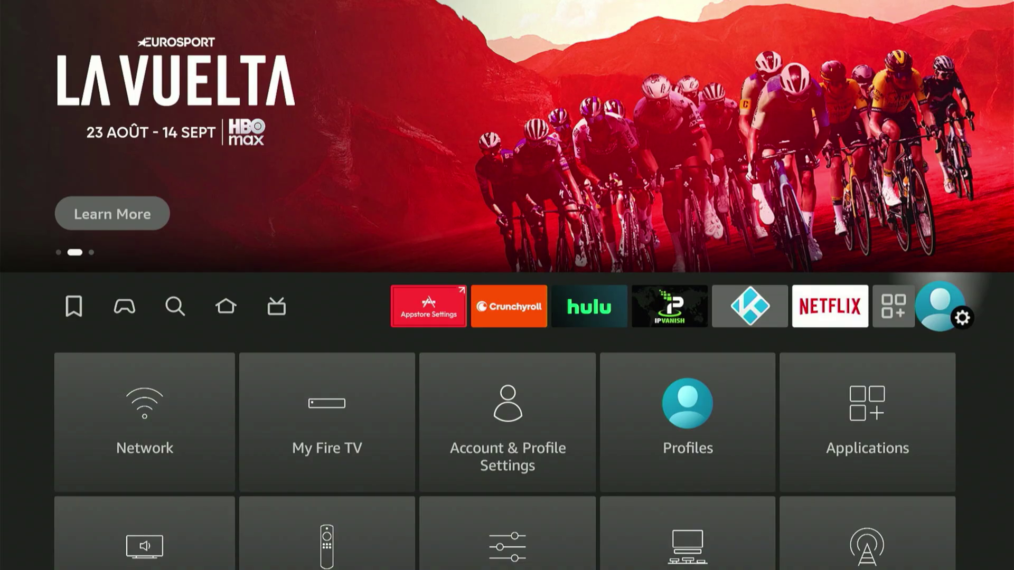
Step: Browse the settings tiles and open My Fire TV
key(Down)
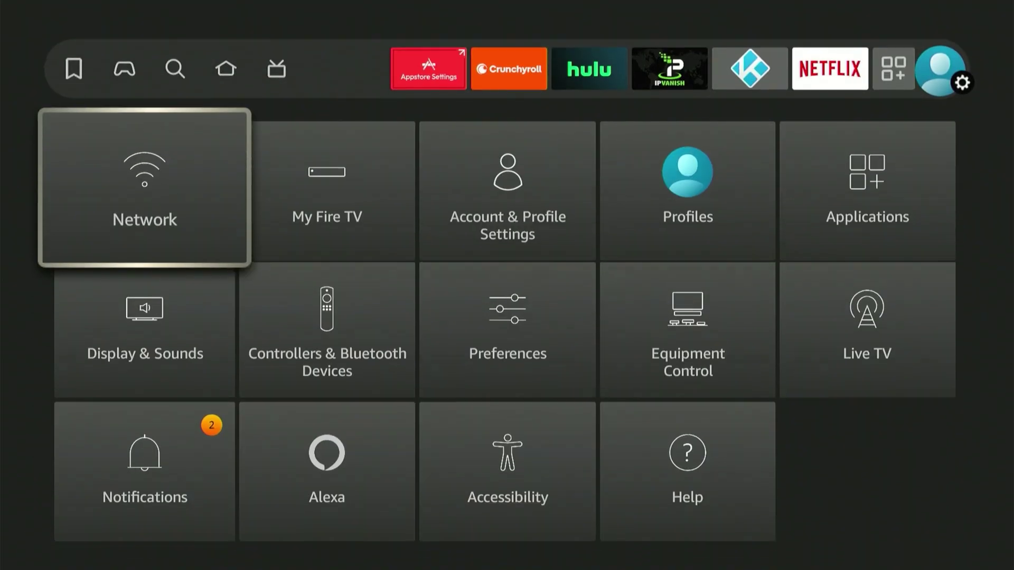
key(Down)
key(Right)
key(Right)
key(Right)
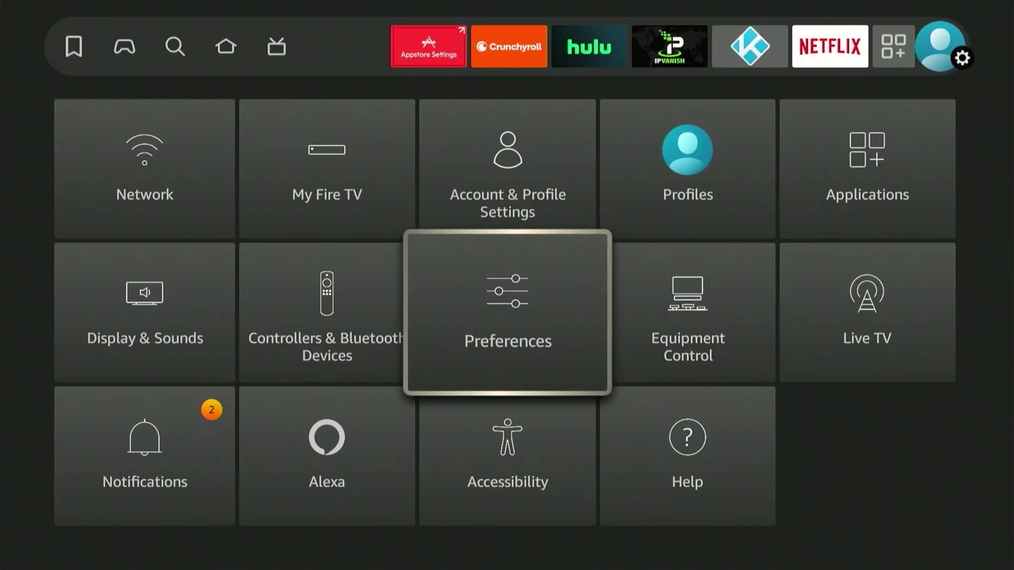
key(Up)
key(Right)
key(Down)
key(Left)
key(Down)
key(Left)
key(Left)
key(Up)
key(Right)
key(Right)
key(Up)
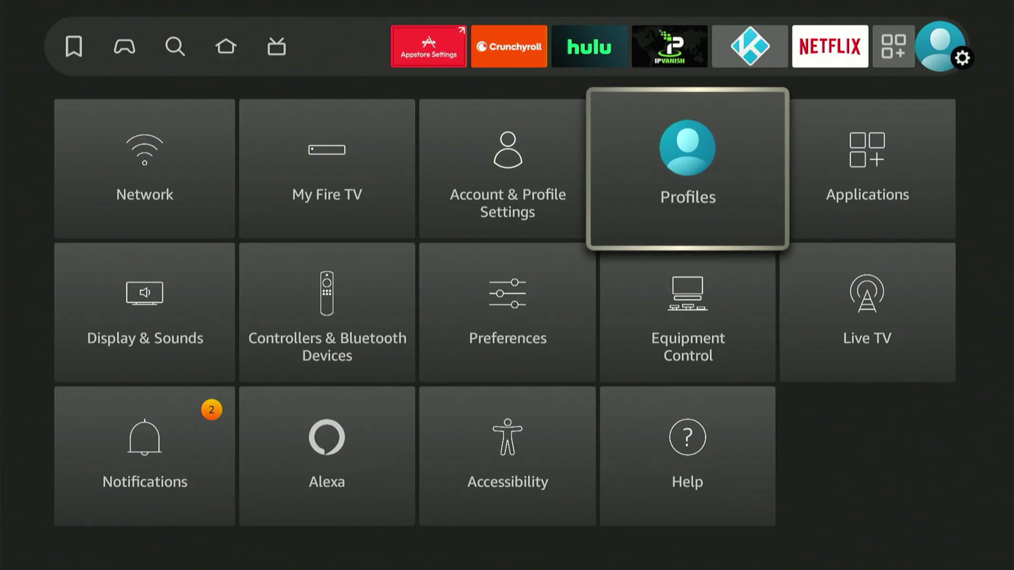
key(Left)
key(Down)
key(Down)
key(Left)
key(Left)
key(Up)
key(Up)
key(Right)
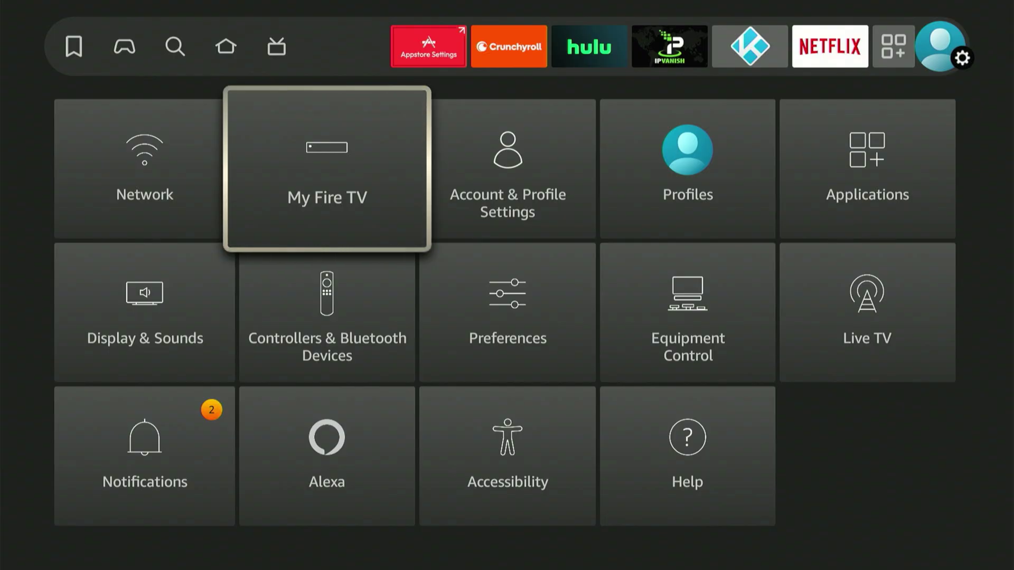
key(Return)
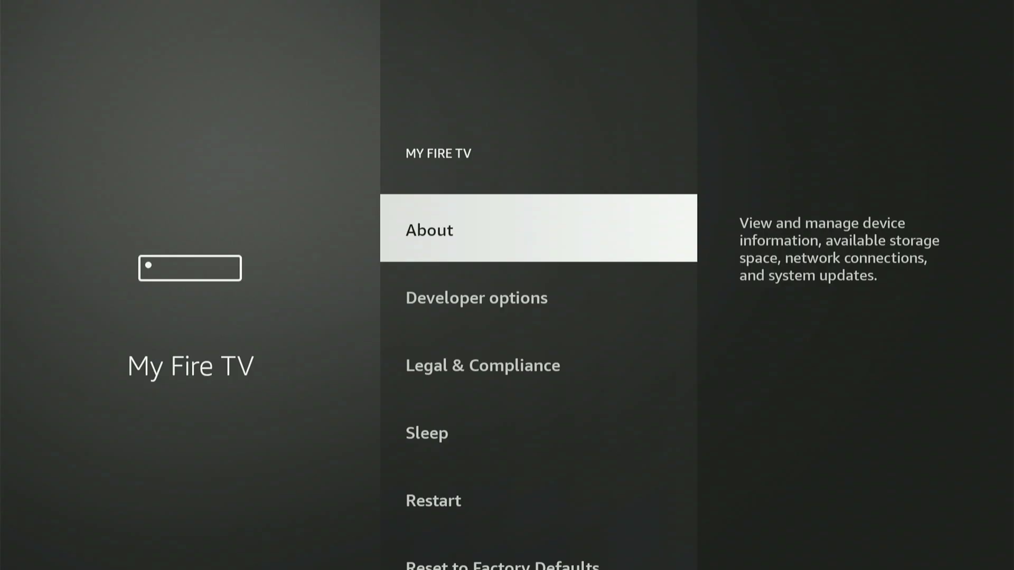
Step: Unlock developer mode by repeatedly selecting the device name under About
key(Down)
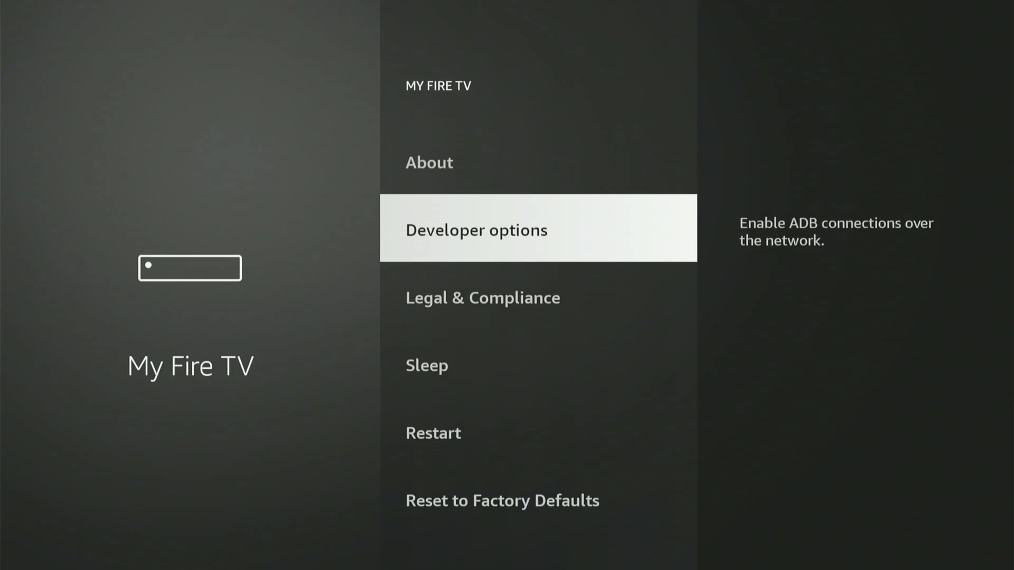
key(Up)
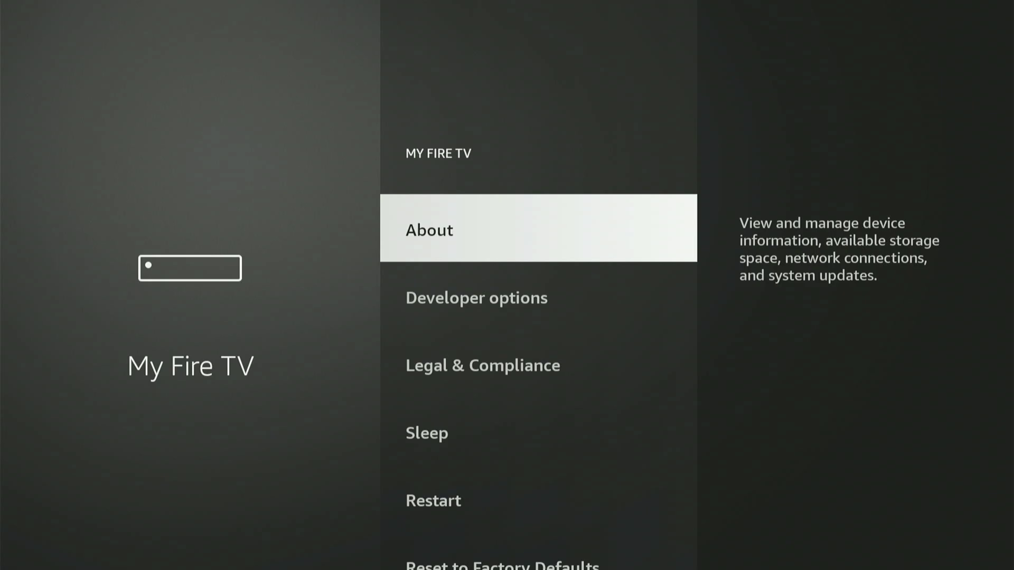
key(Return)
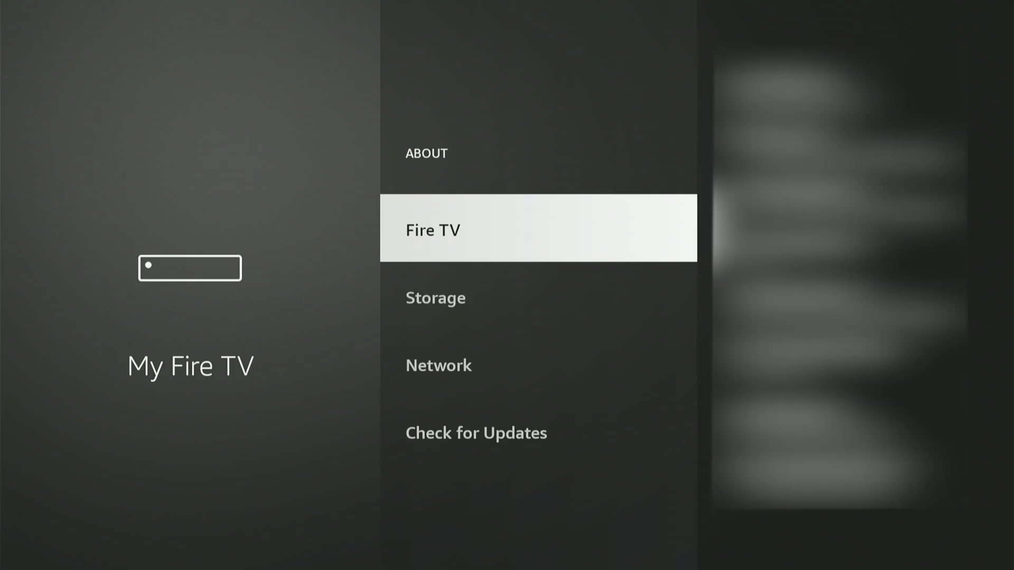
key(Return)
key(Return)
key(Return)
key(Return)
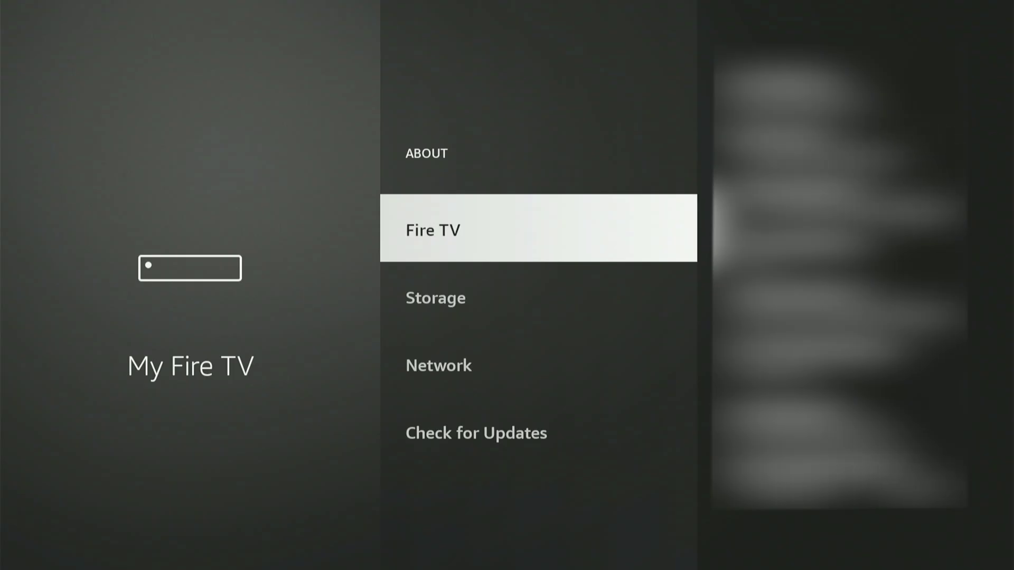
key(Return)
key(Return)
key(Return)
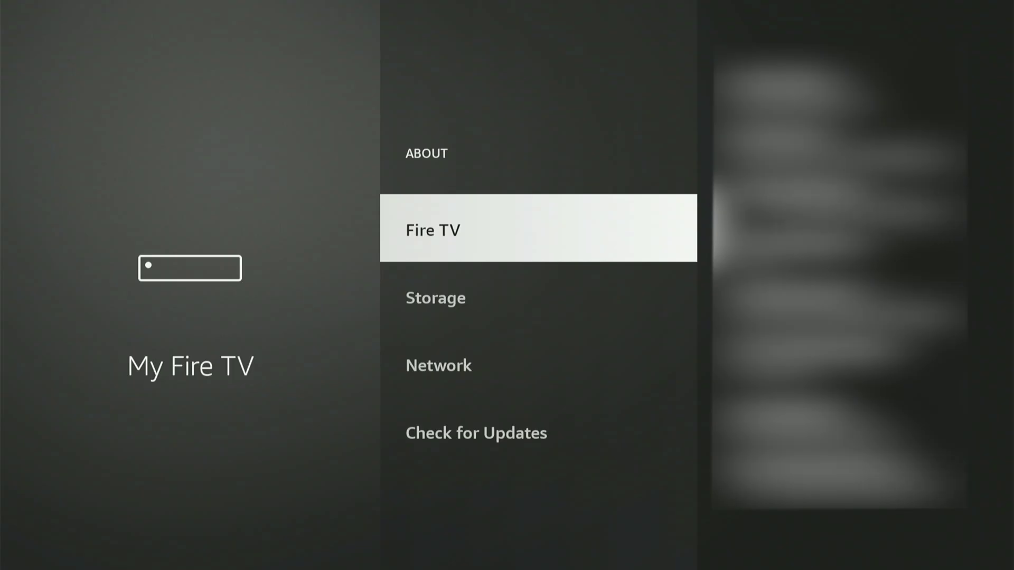
Step: In Developer options, turn ADB debugging ON and confirm the prompt
key(Escape)
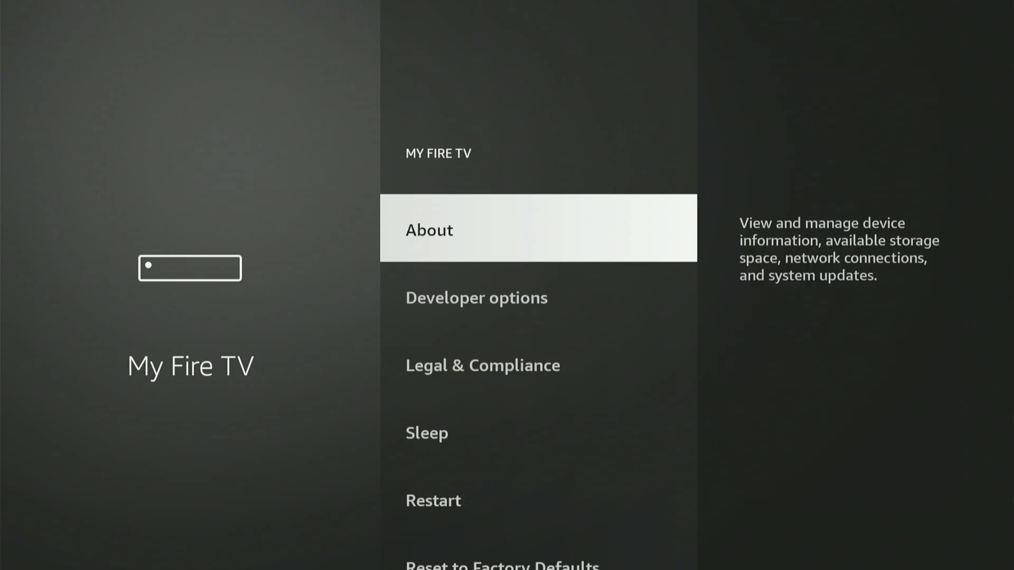
key(Down)
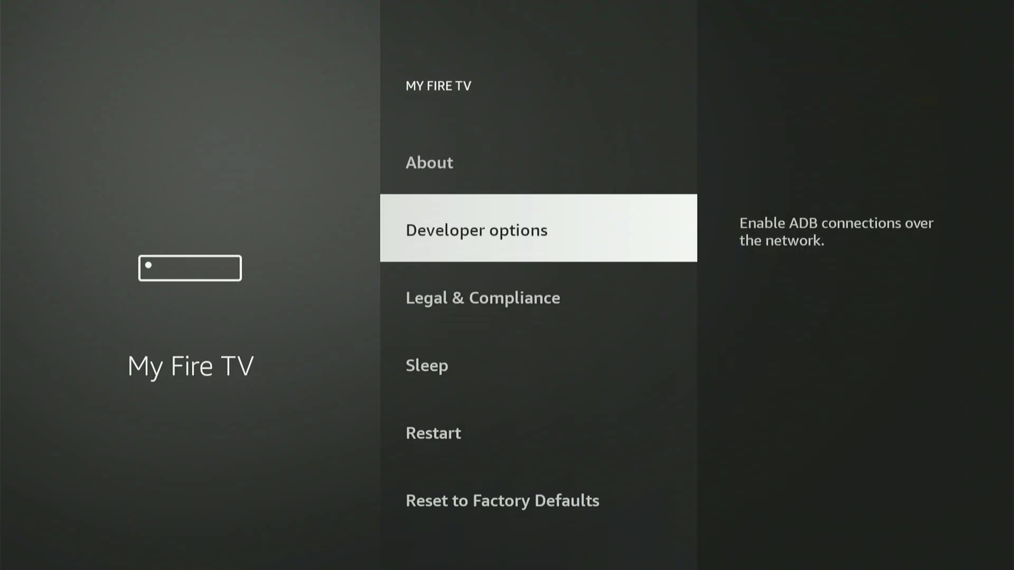
key(Return)
key(Return)
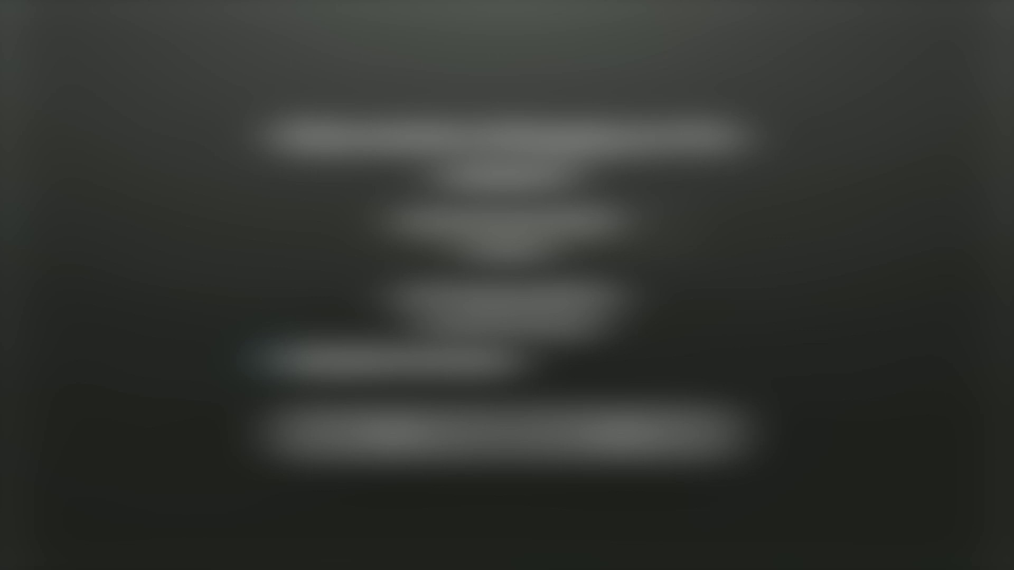
key(Down)
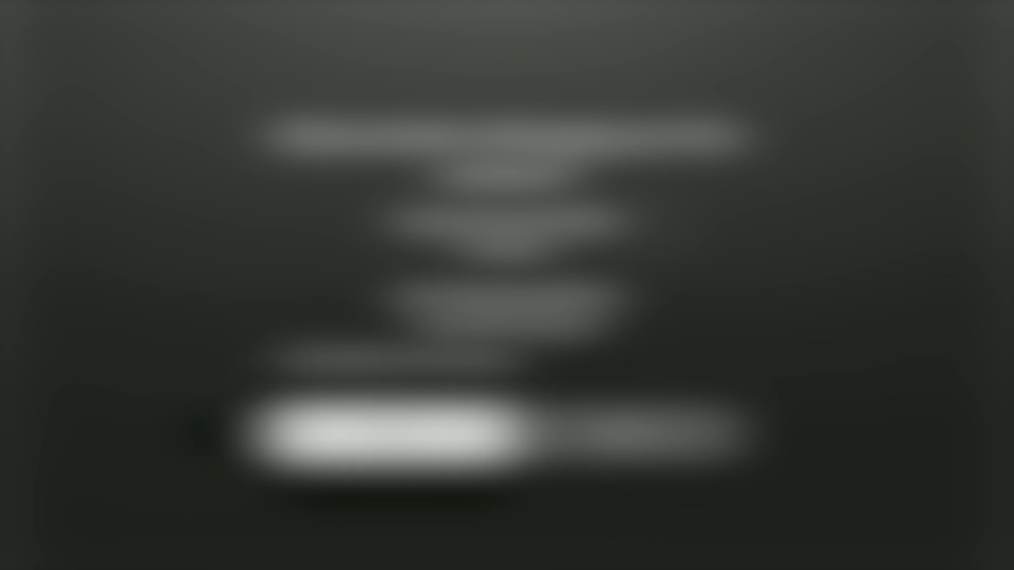
key(Return)
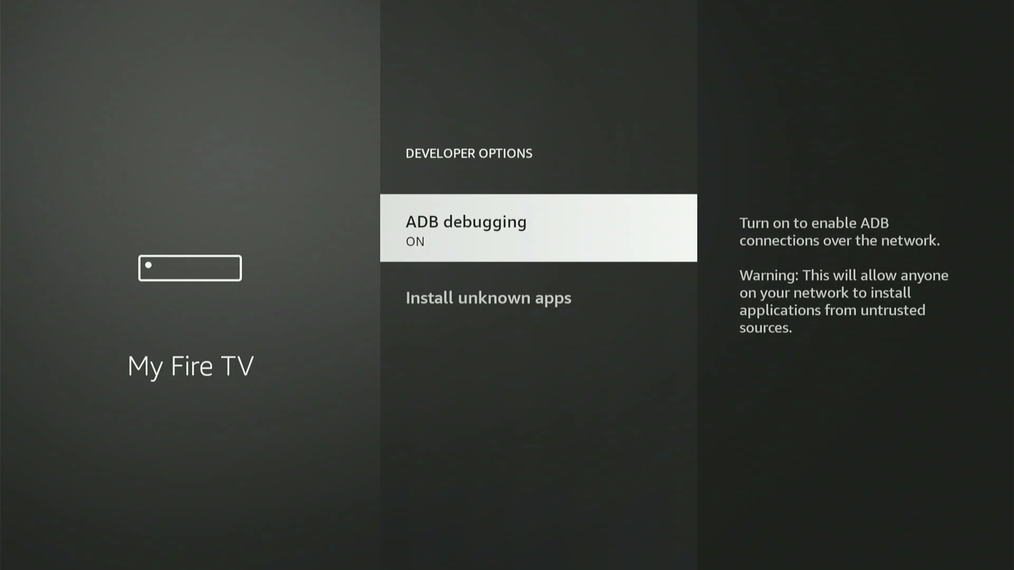
Step: Switch Downloader ON under Install Unknown Apps, then return to the home screen
key(Down)
key(Return)
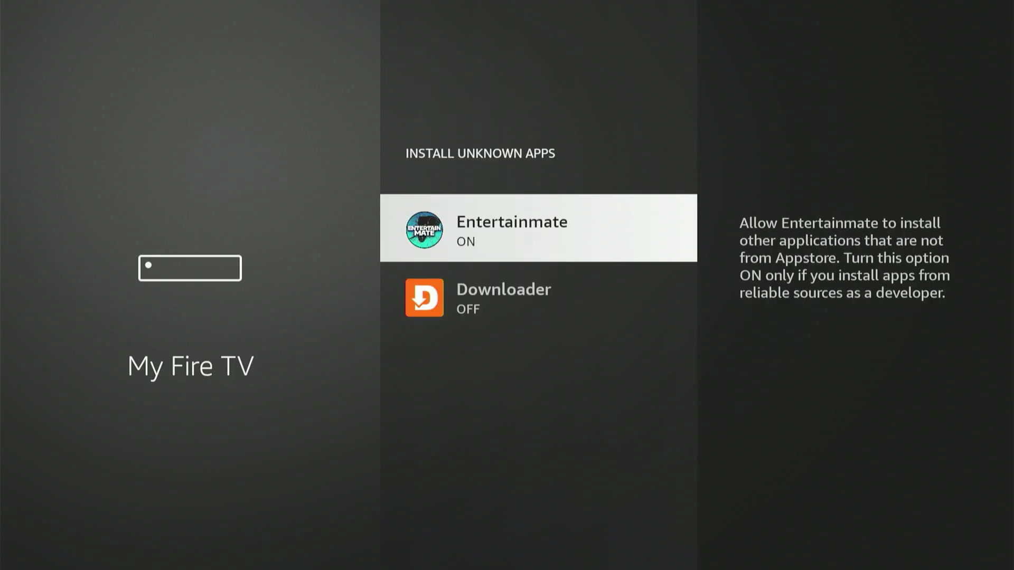
key(Down)
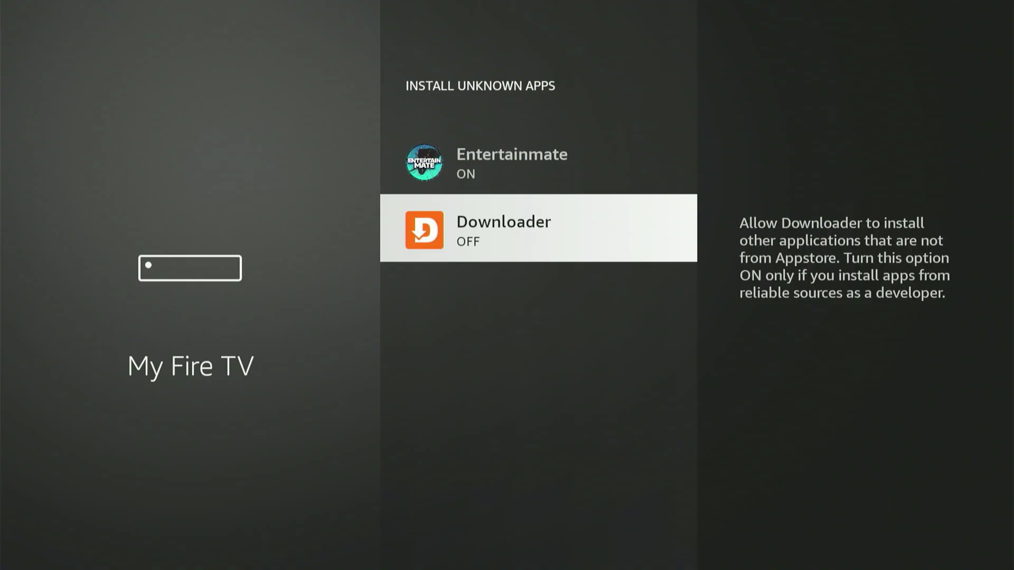
key(Return)
key(Escape)
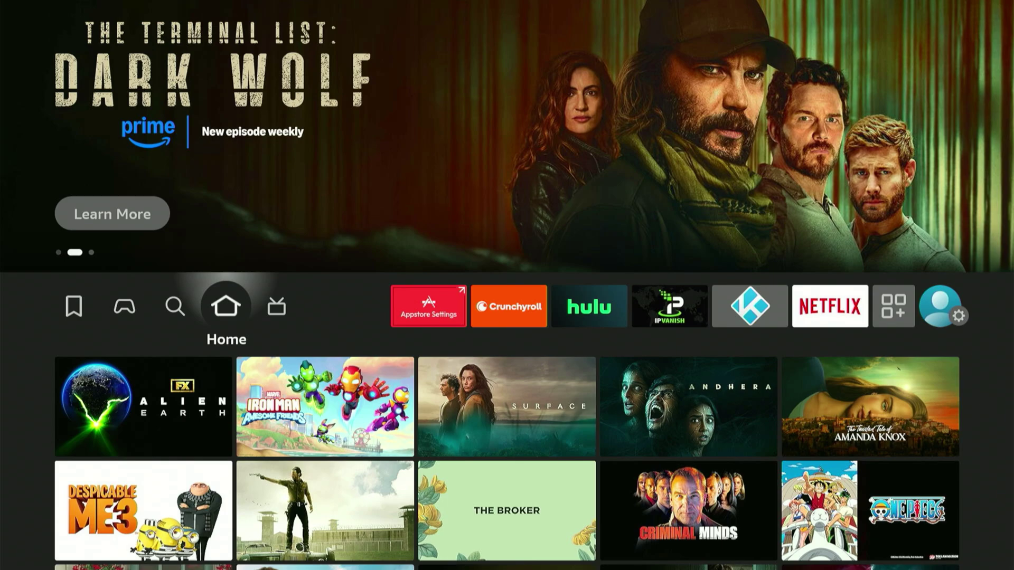
Step: Open the full Your Apps & Channels list from the home screen
key(Right)
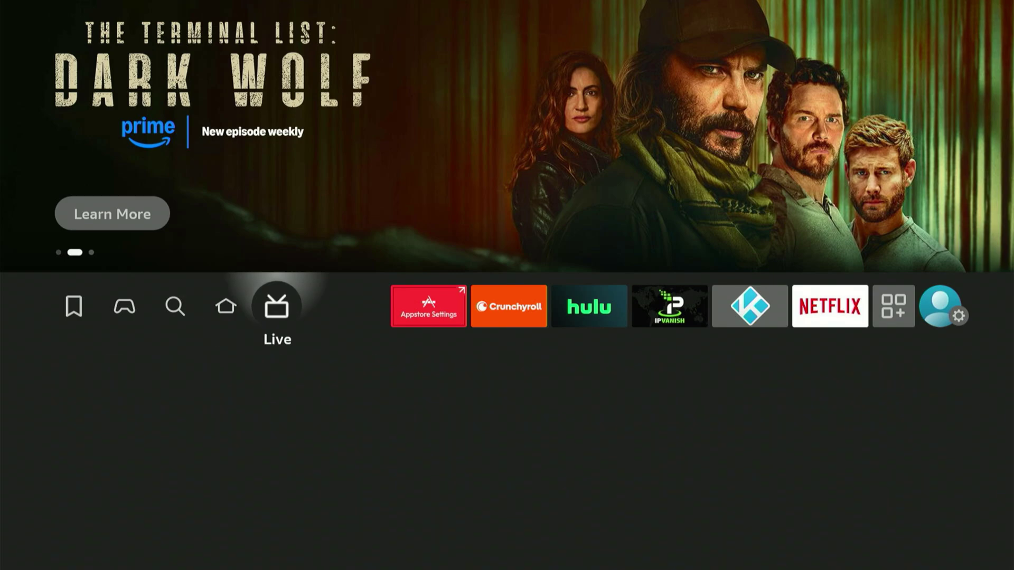
key(Right)
key(Right)
key(Right)
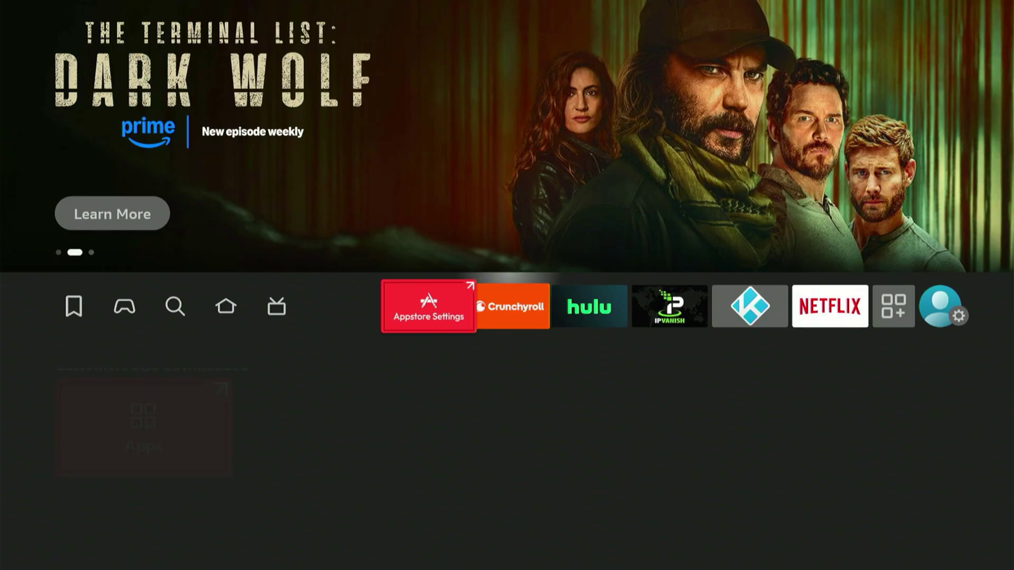
key(Right)
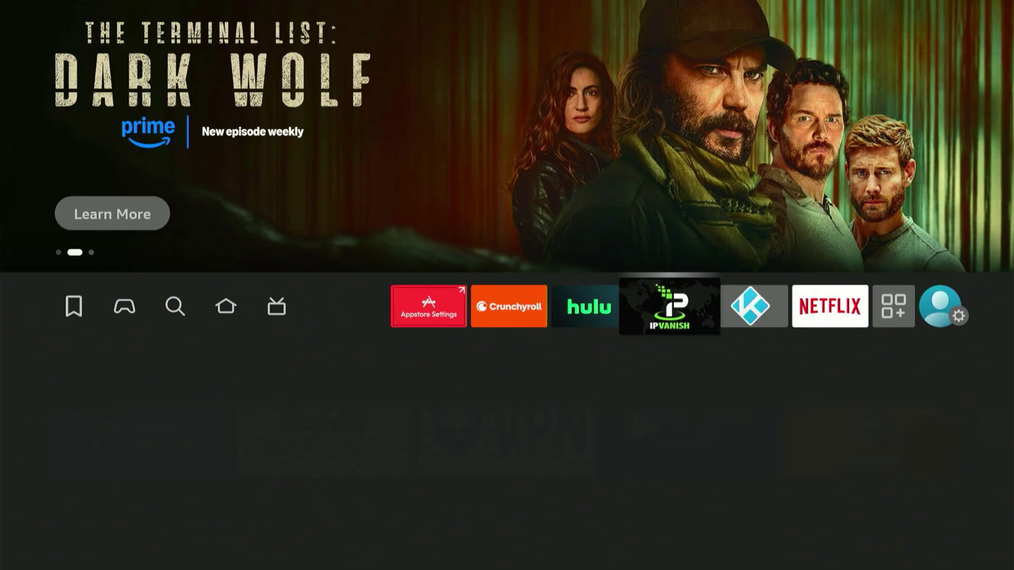
key(Right)
key(Right)
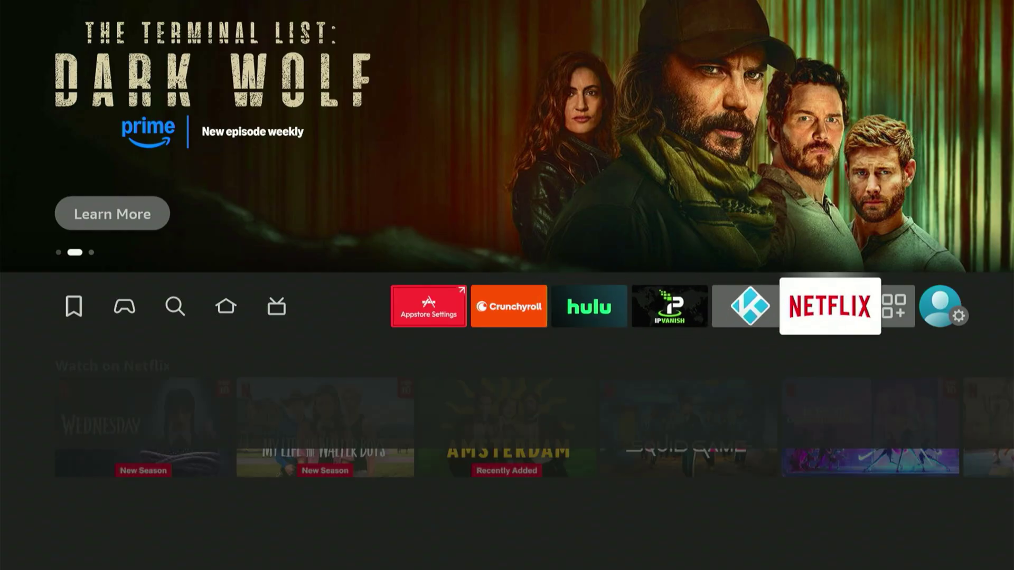
key(Right)
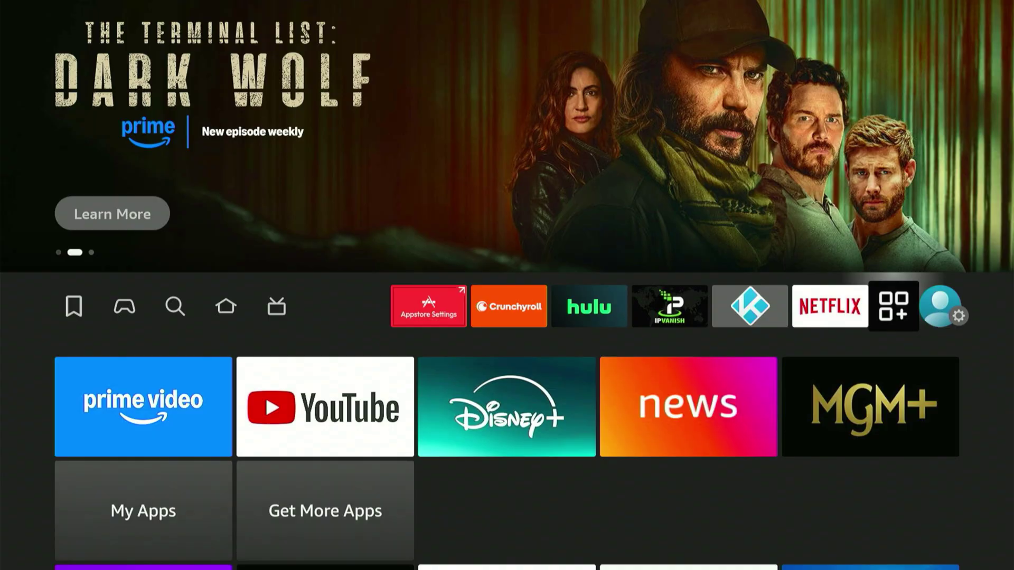
key(Return)
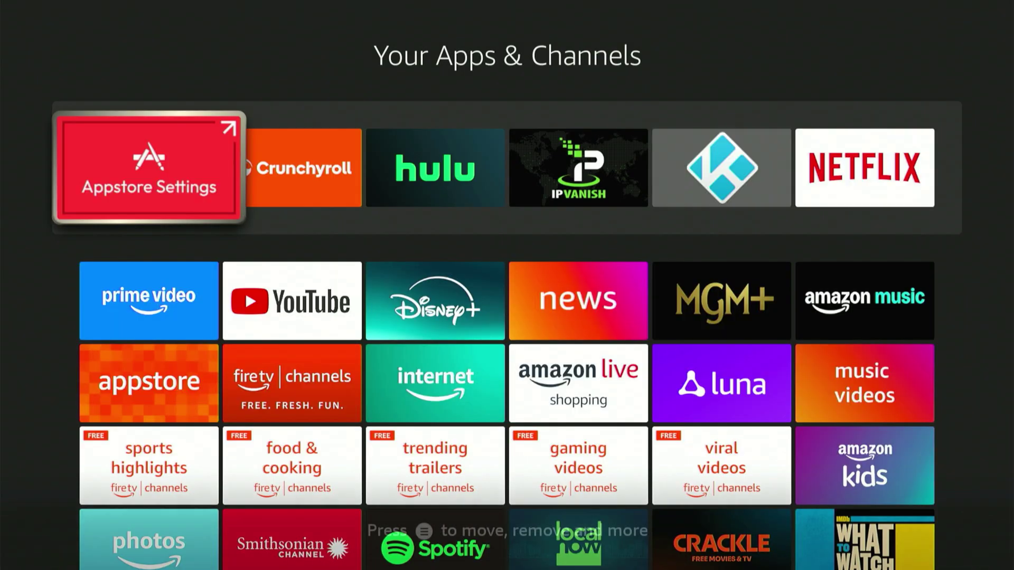
Step: Find the Downloader tile in the app grid and launch it
key(Down)
key(Down)
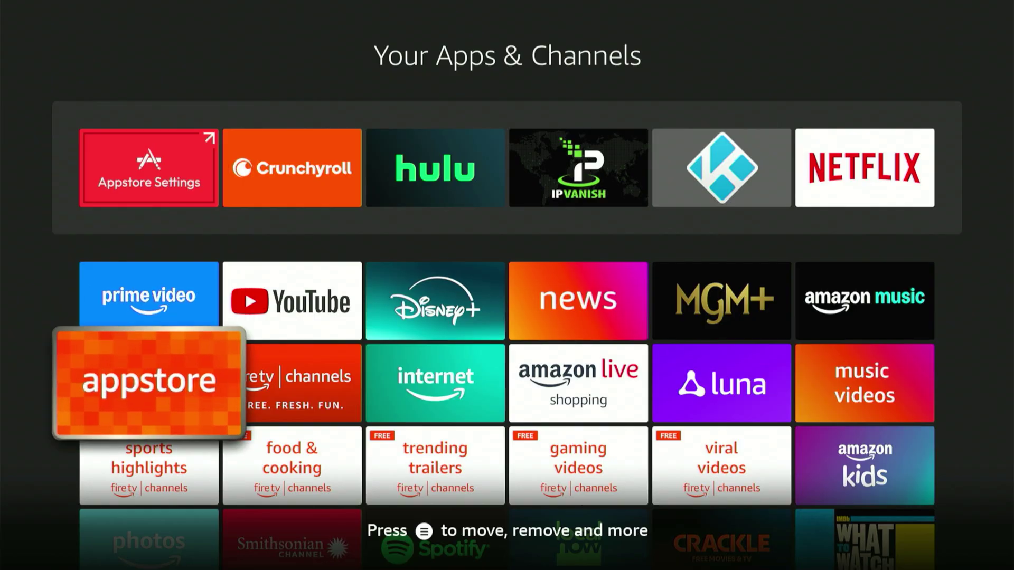
key(Down)
key(Down)
key(Right)
key(Right)
key(Right)
key(Right)
key(Right)
key(Down)
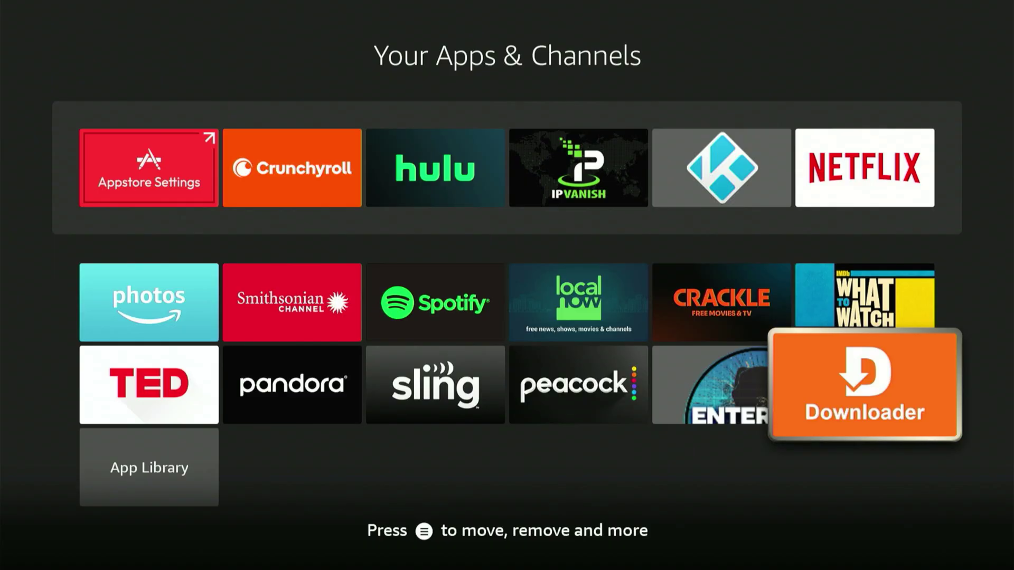
key(Return)
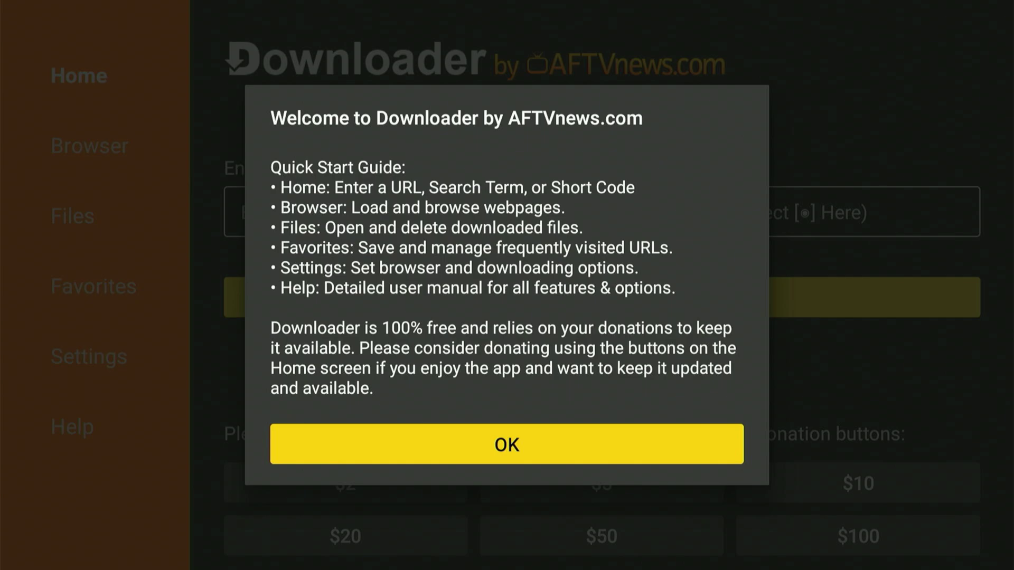
Step: Dismiss Downloader's welcome guide and select the URL entry field
key(Return)
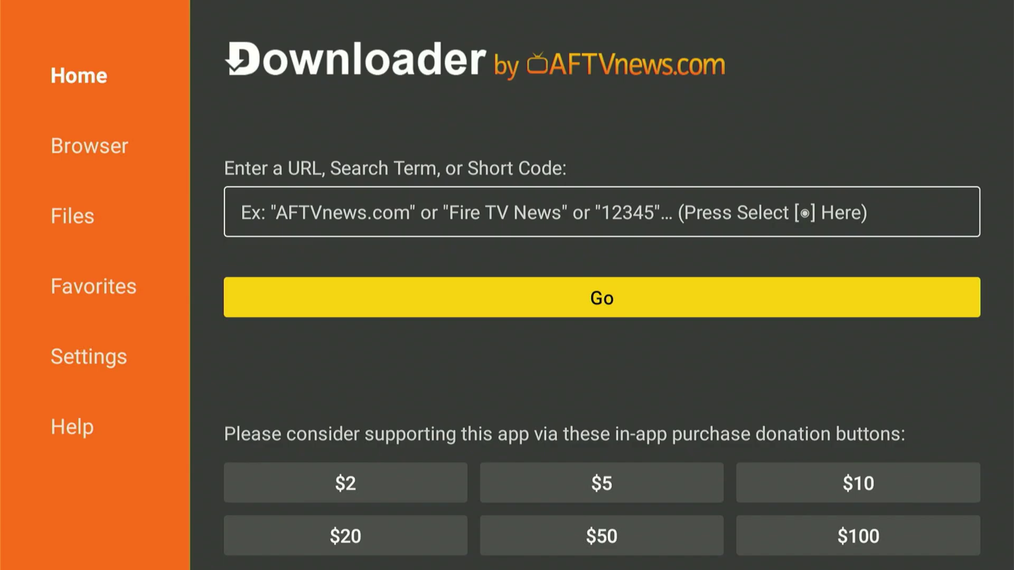
key(Up)
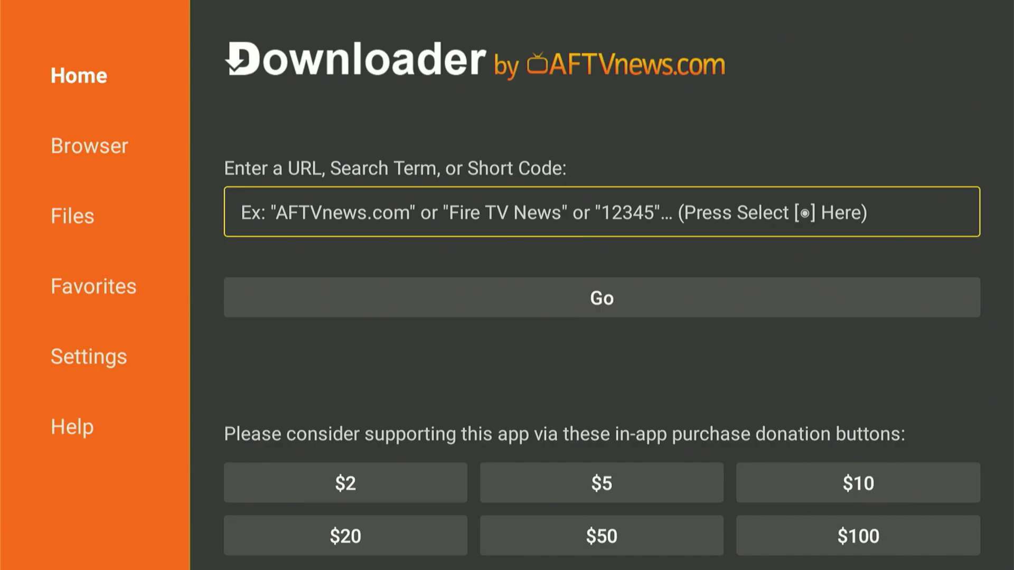
key(Return)
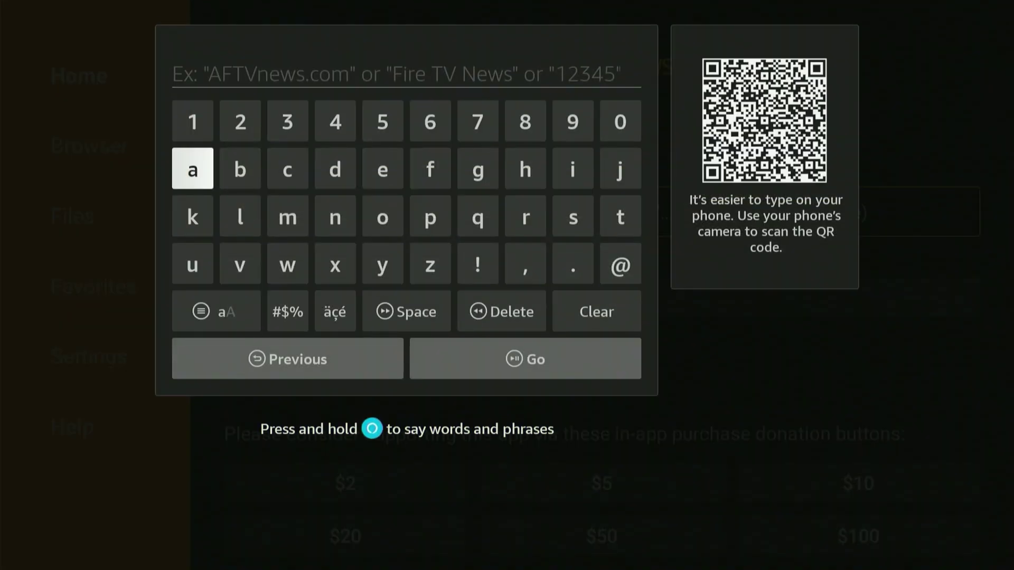
Step: Enter the short code 3826020 and press Go to load it
key(Up)
key(Right)
key(Right)
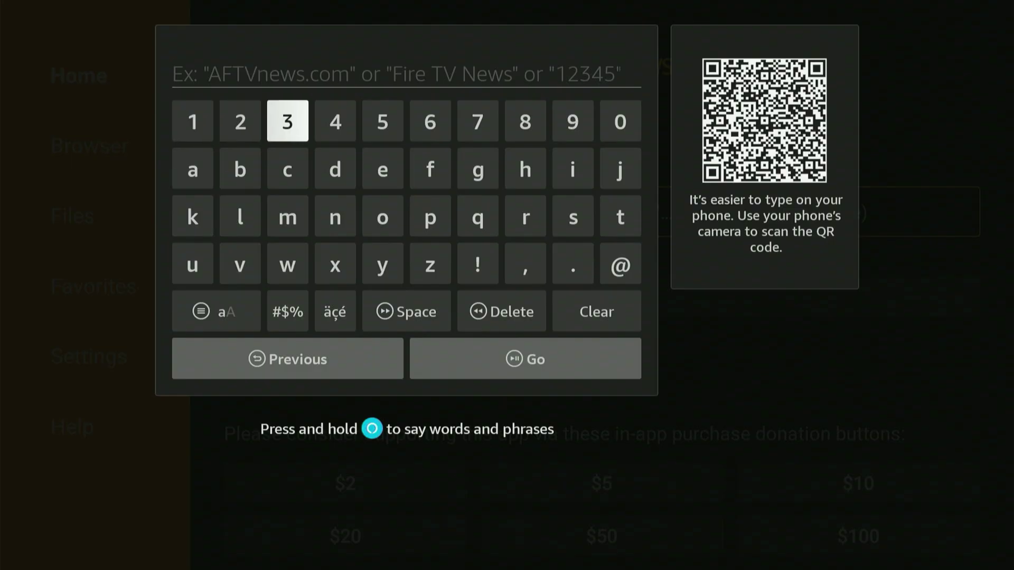
key(Return)
key(Right)
key(Right)
key(Right)
key(Right)
key(Right)
key(Return)
key(Right)
key(Right)
key(Right)
key(Right)
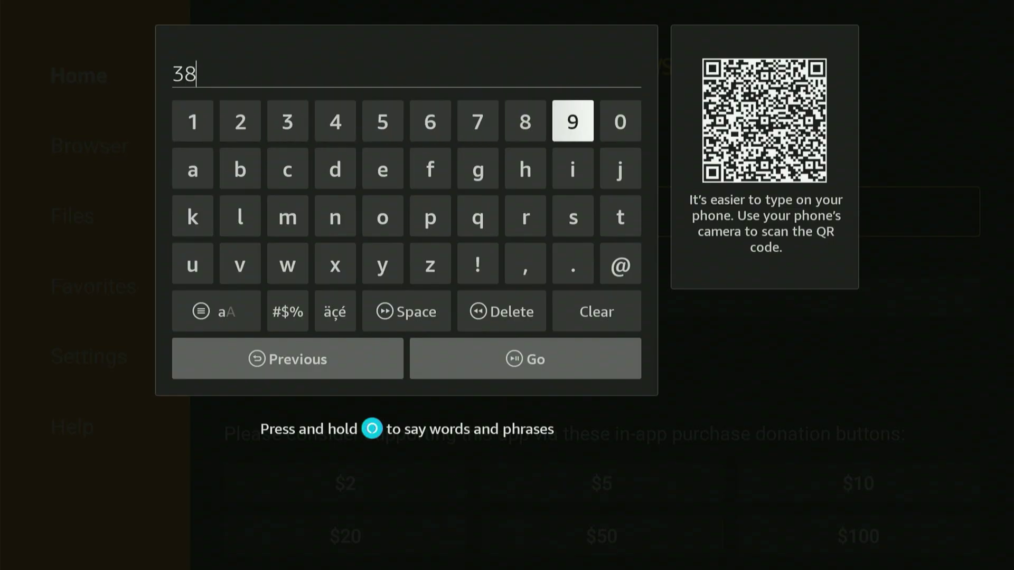
key(Return)
key(Right)
key(Right)
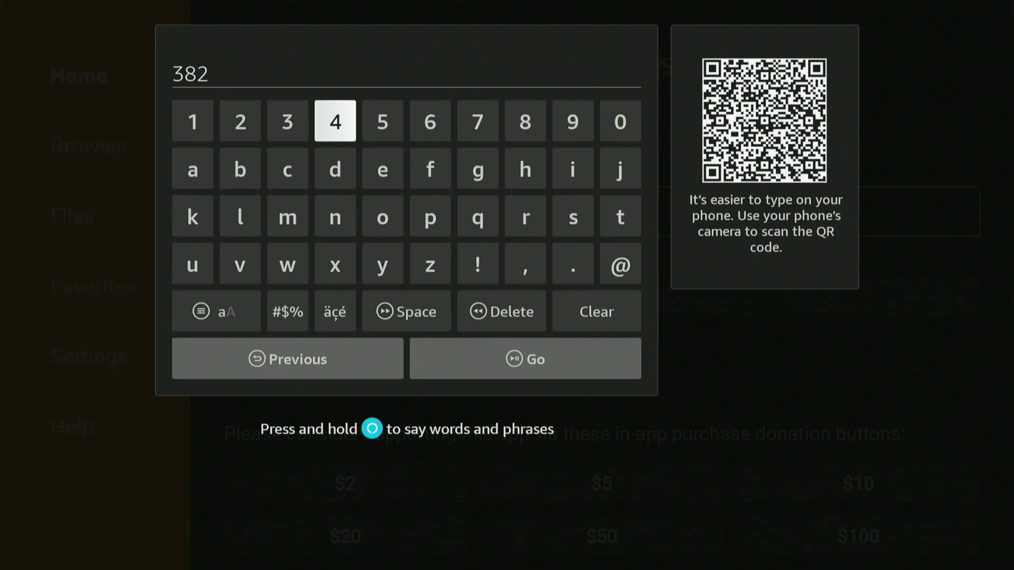
key(Right)
key(Right)
key(Return)
key(Right)
key(Right)
key(Right)
key(Right)
key(Return)
key(Right)
key(Right)
key(Return)
key(Right)
key(Right)
key(Right)
key(Right)
key(Right)
key(Right)
key(Right)
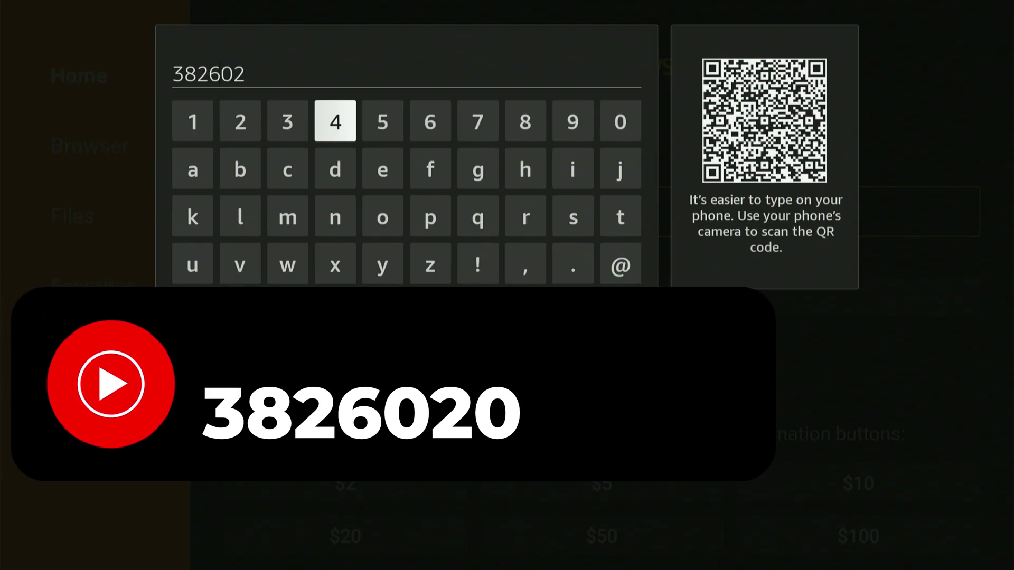
key(Right)
key(Return)
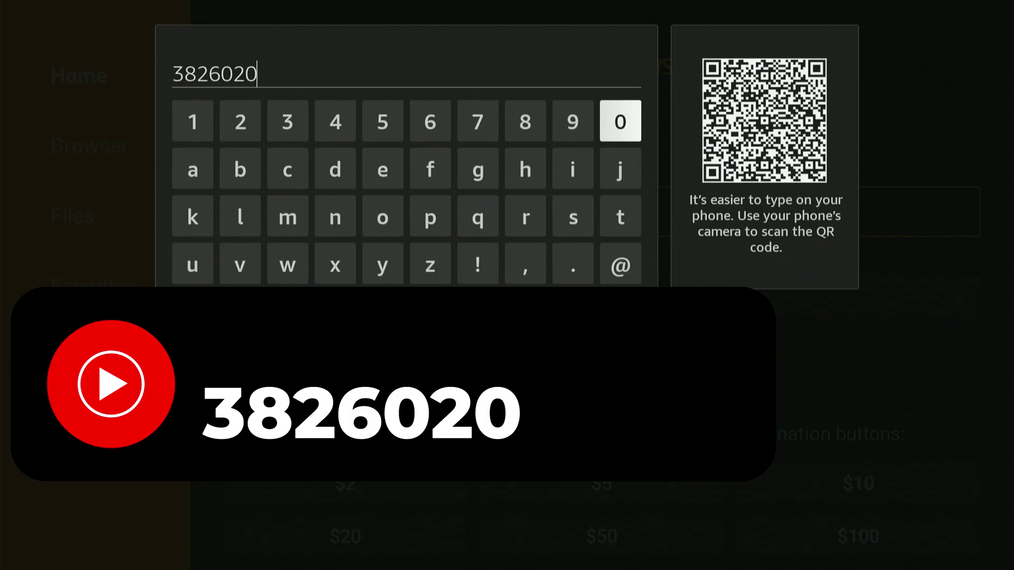
key(Down)
key(Down)
key(Down)
key(Down)
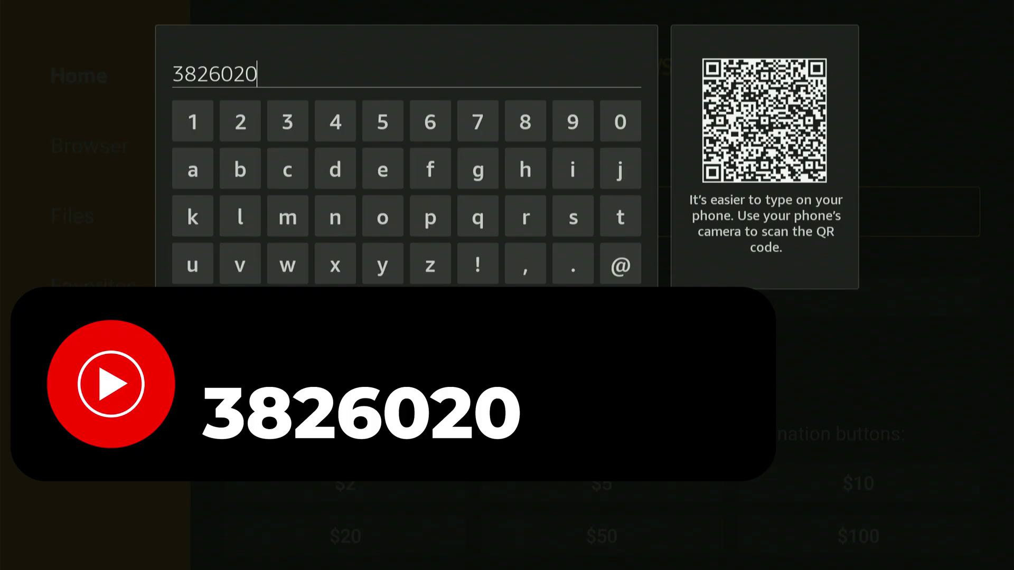
key(Return)
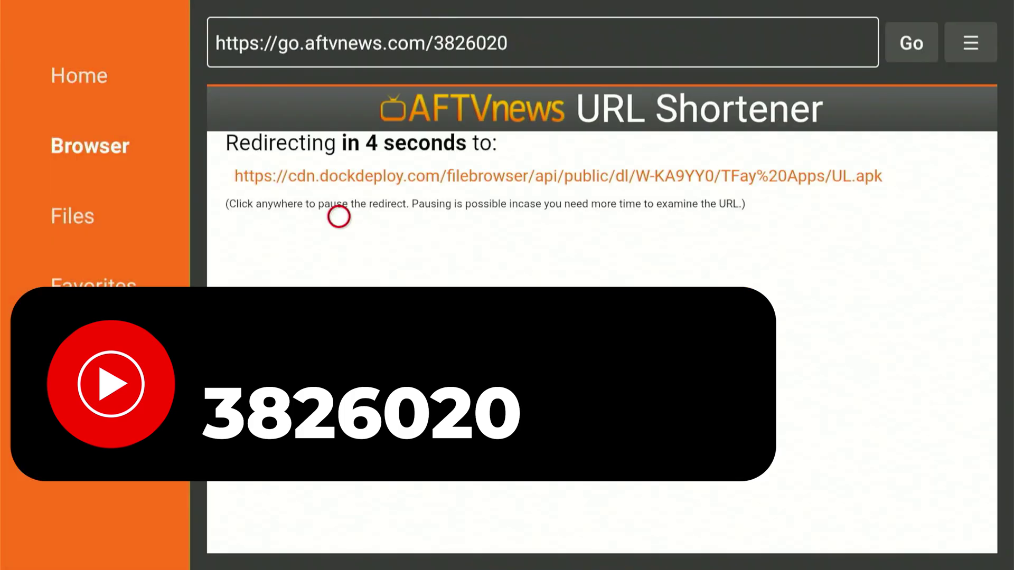
Step: Accept the privacy consent and resume the redirect so UL(1).apk downloads
click(338, 217)
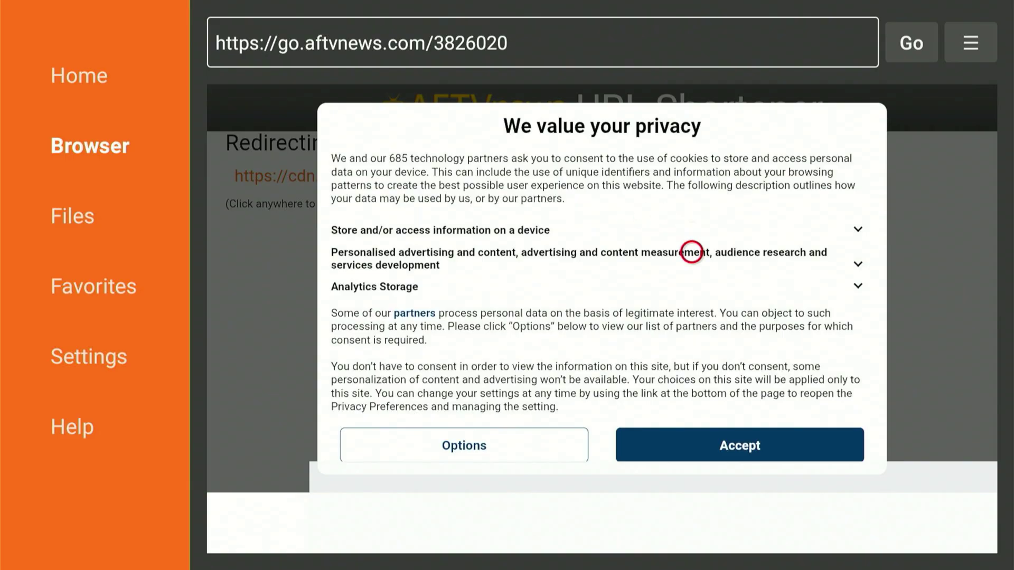
click(691, 446)
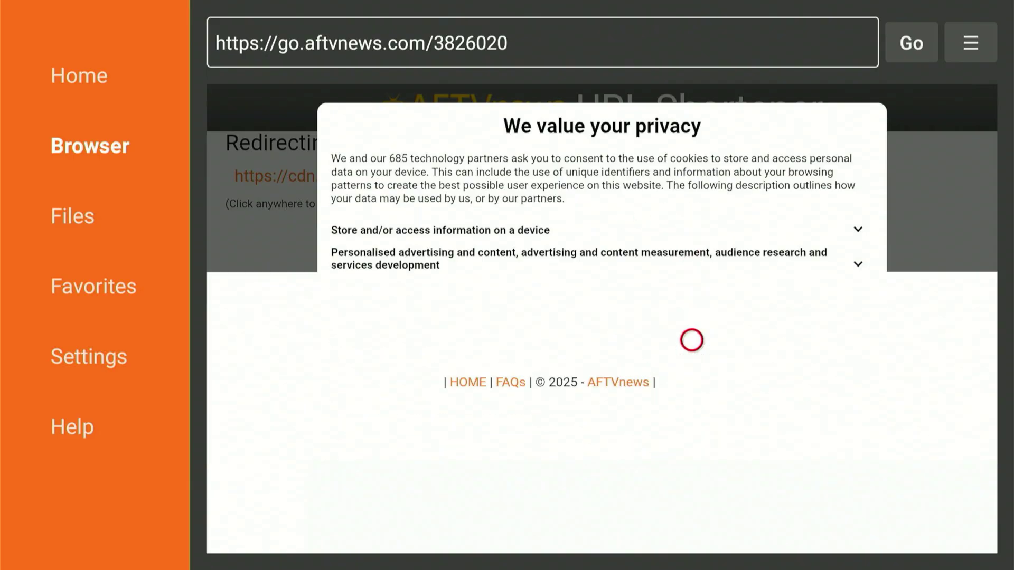
click(639, 178)
click(638, 179)
click(639, 181)
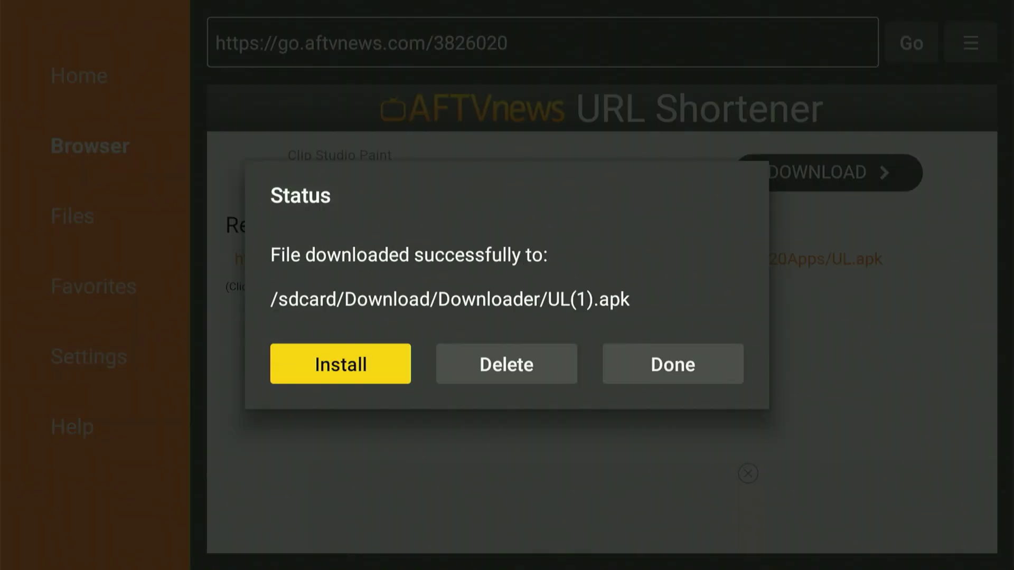
Step: Install Unlinked from the downloaded APK and close the installer without opening it
key(Return)
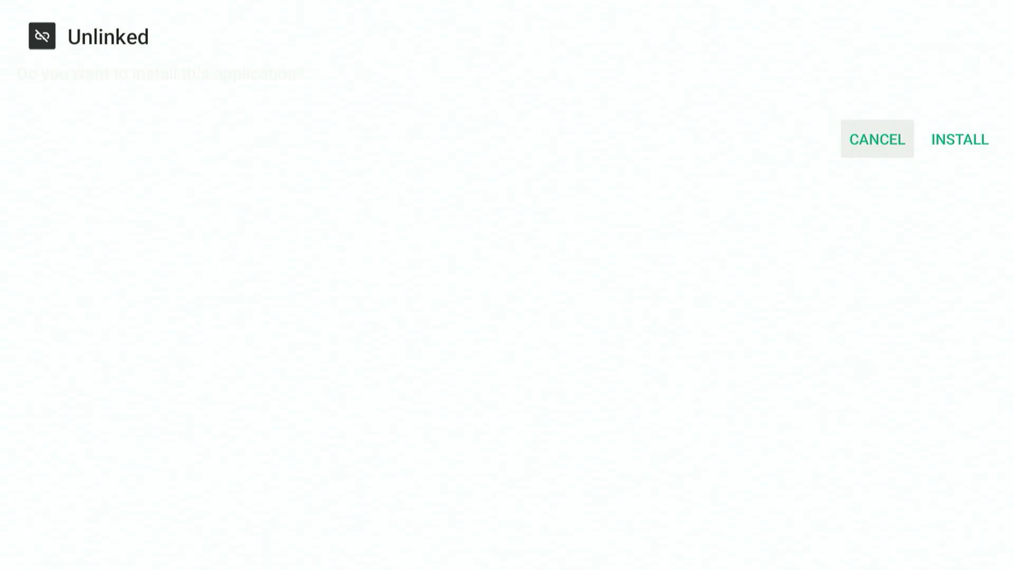
key(Right)
key(Return)
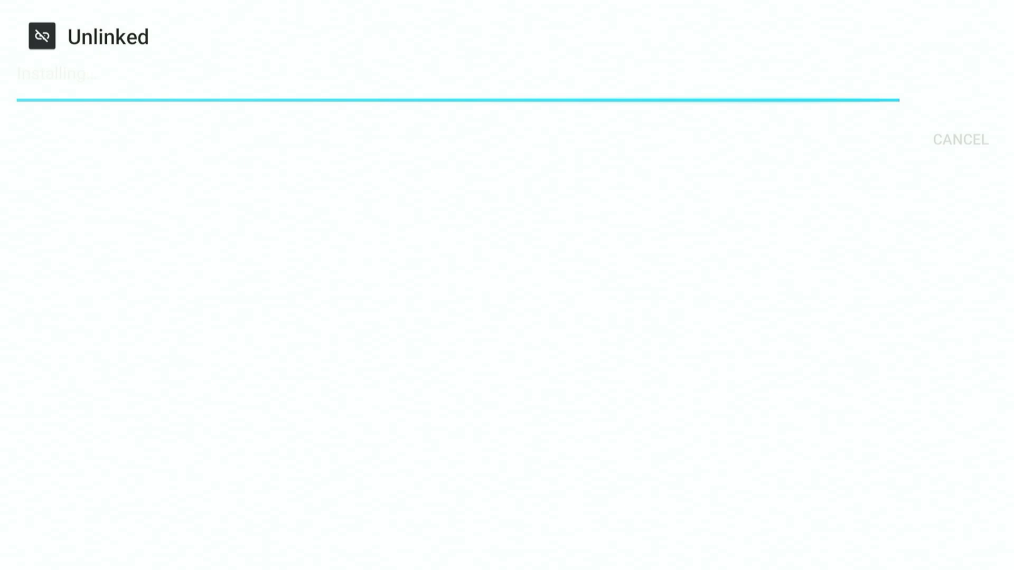
key(Left)
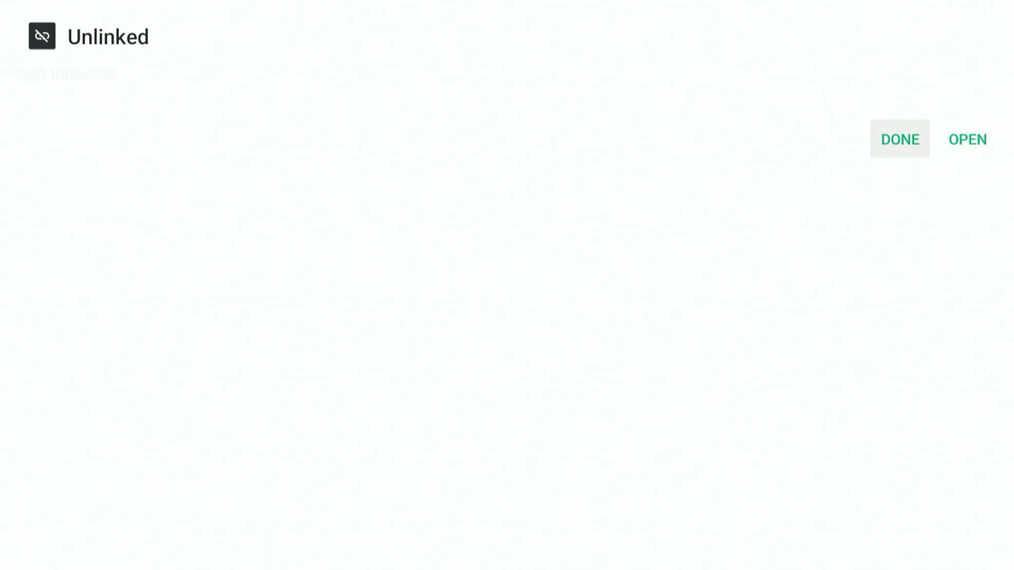
key(Return)
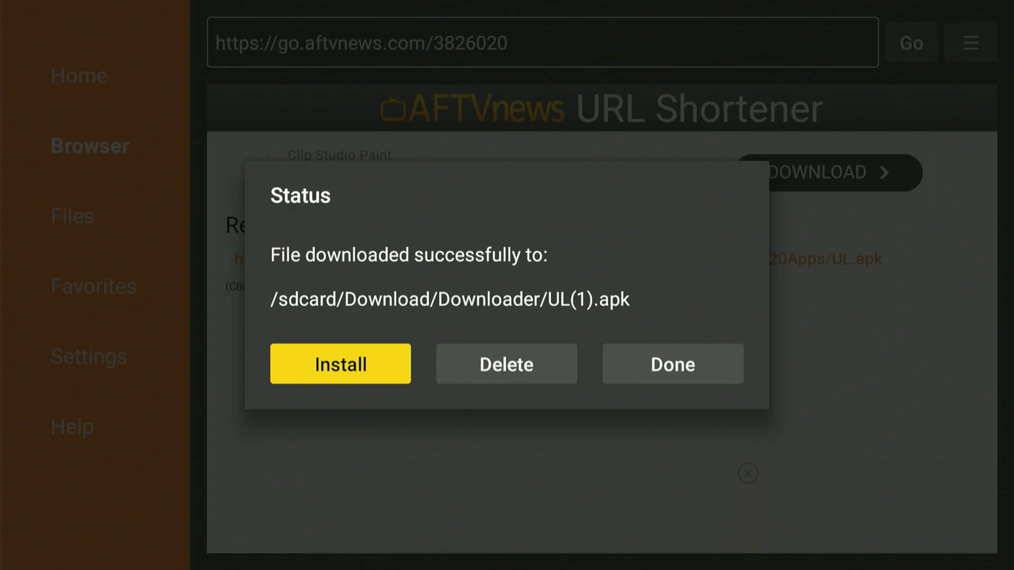
Step: Delete the UL(1).apk file, confirming the prompt, and return home
key(Right)
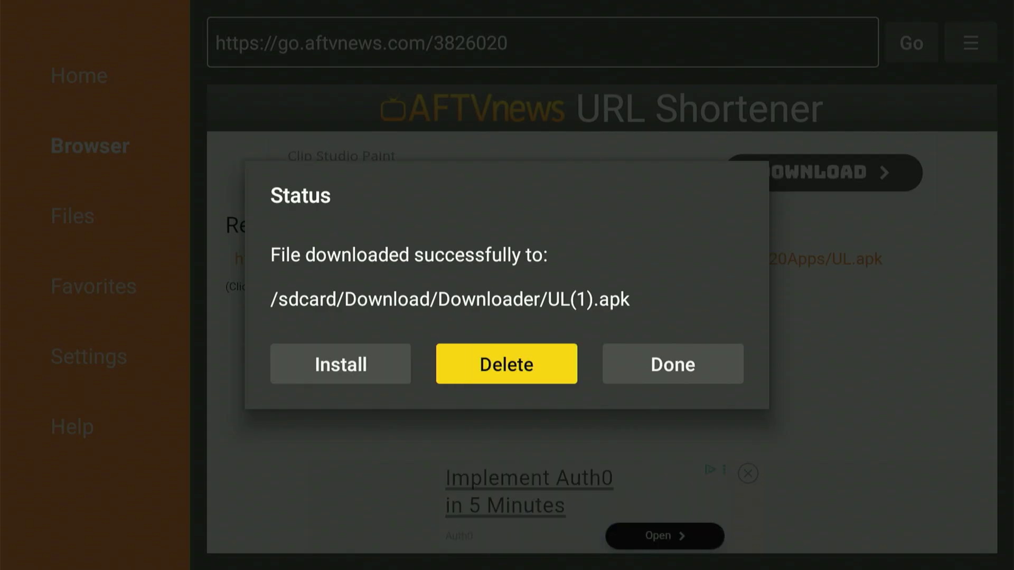
key(Return)
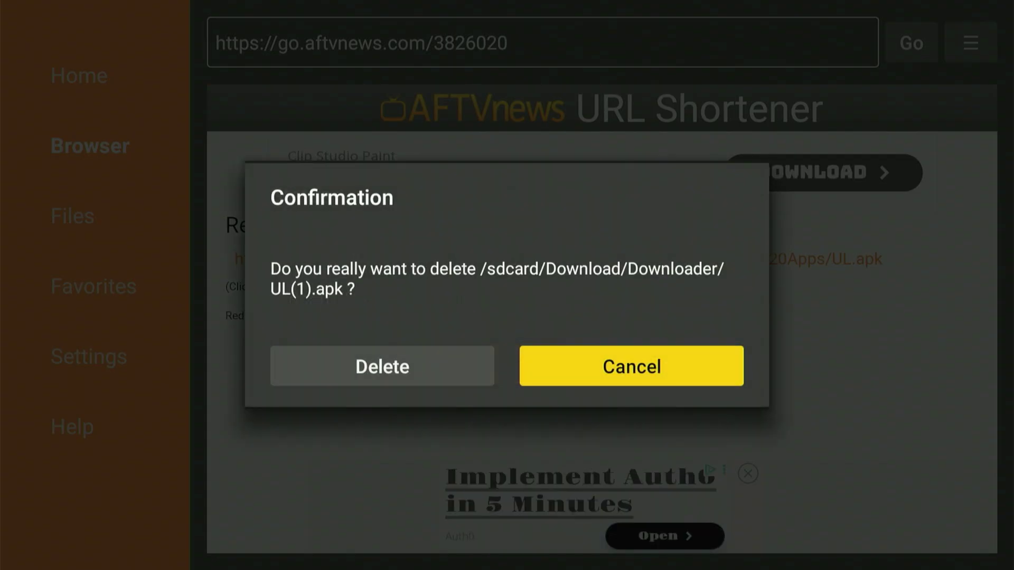
key(Left)
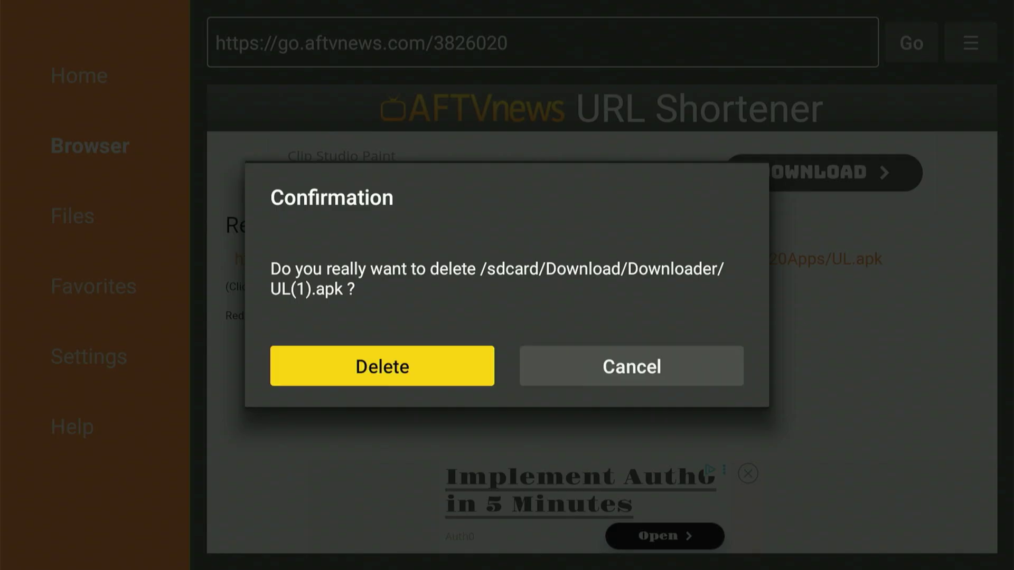
key(Return)
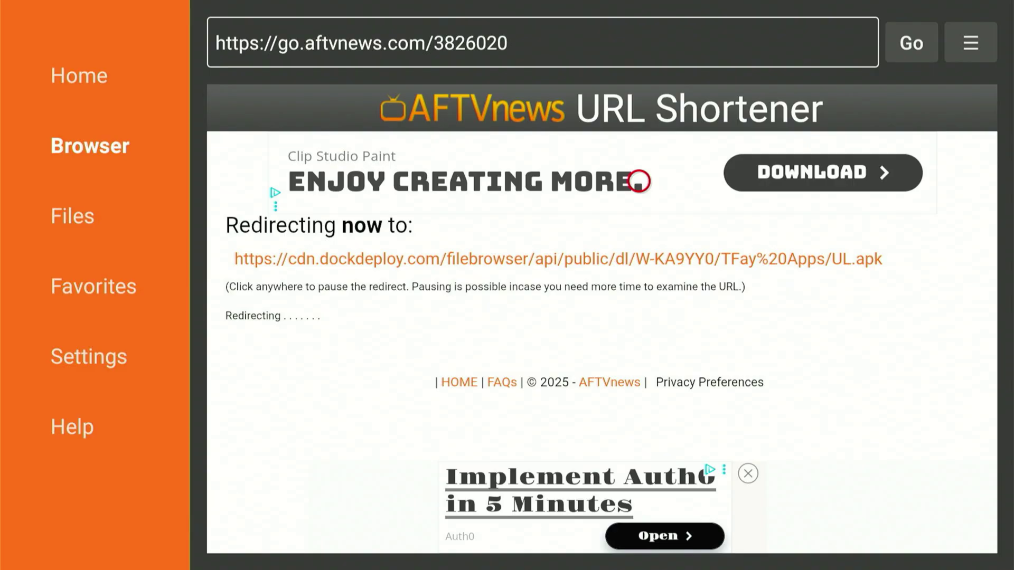
key(Home)
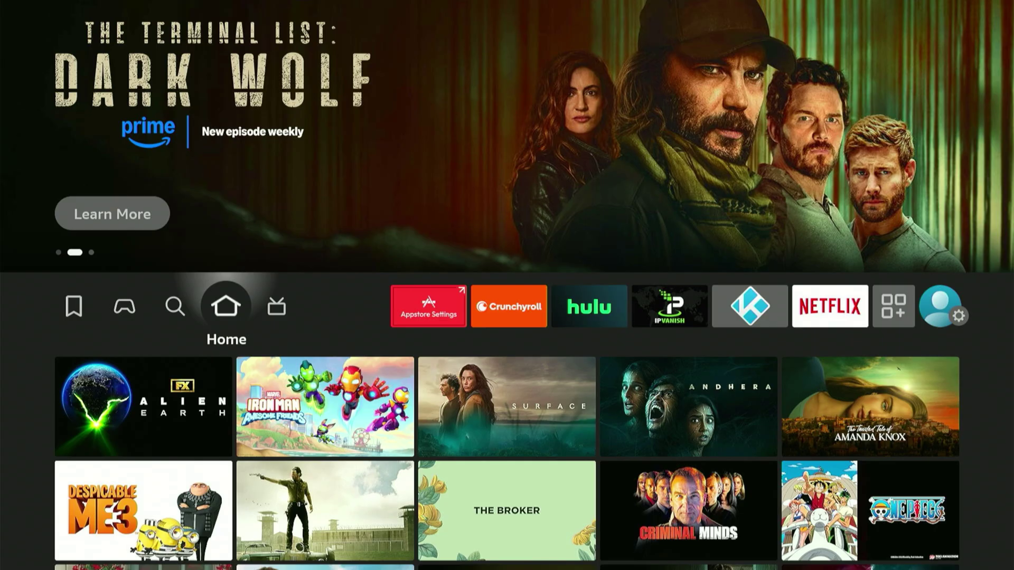
Step: Open Developer options through Settings > My Fire TV
key(Right)
key(Right)
key(Right)
key(Right)
key(Right)
key(Right)
key(Right)
key(Right)
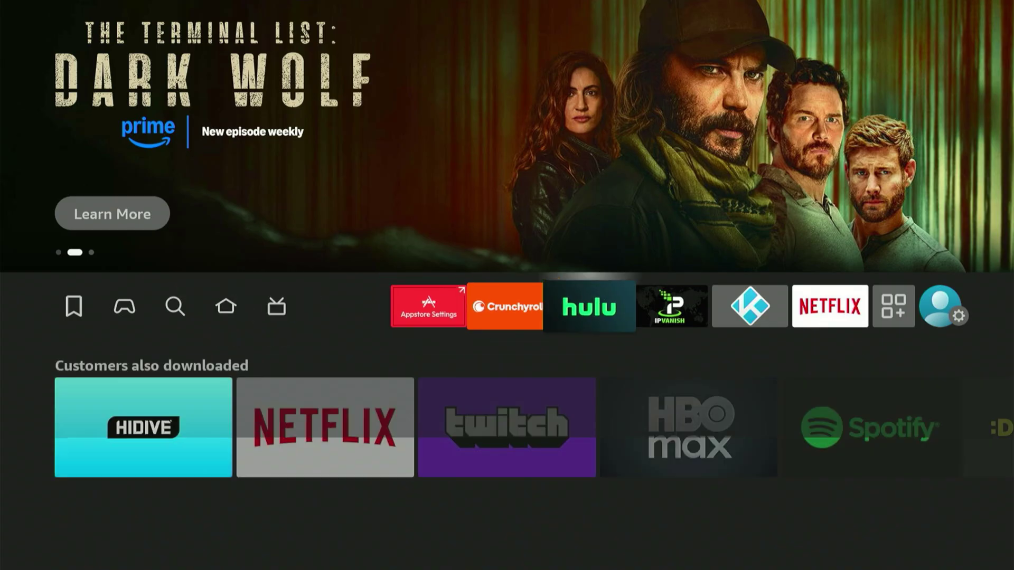
key(Right)
key(Down)
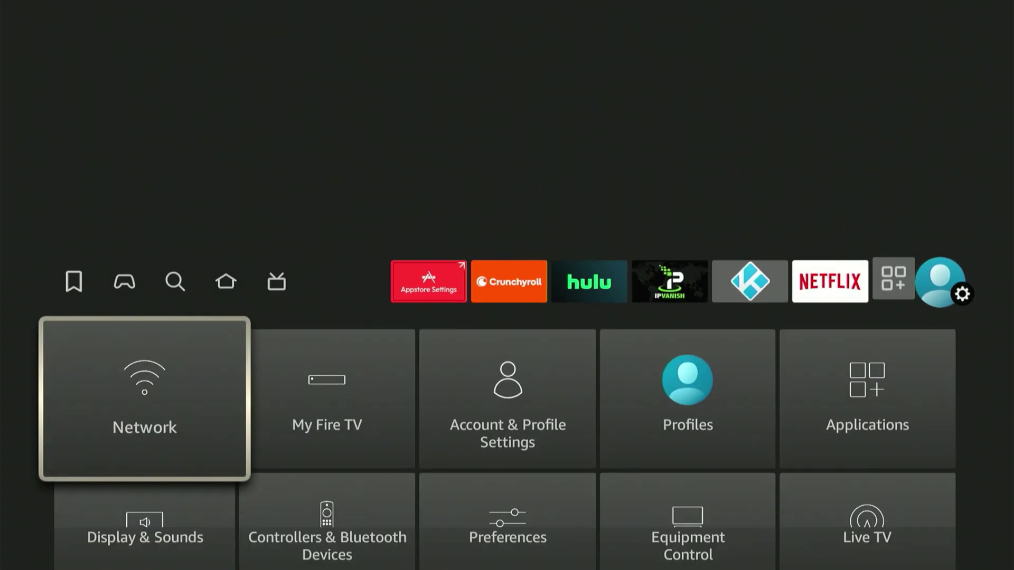
key(Right)
key(Return)
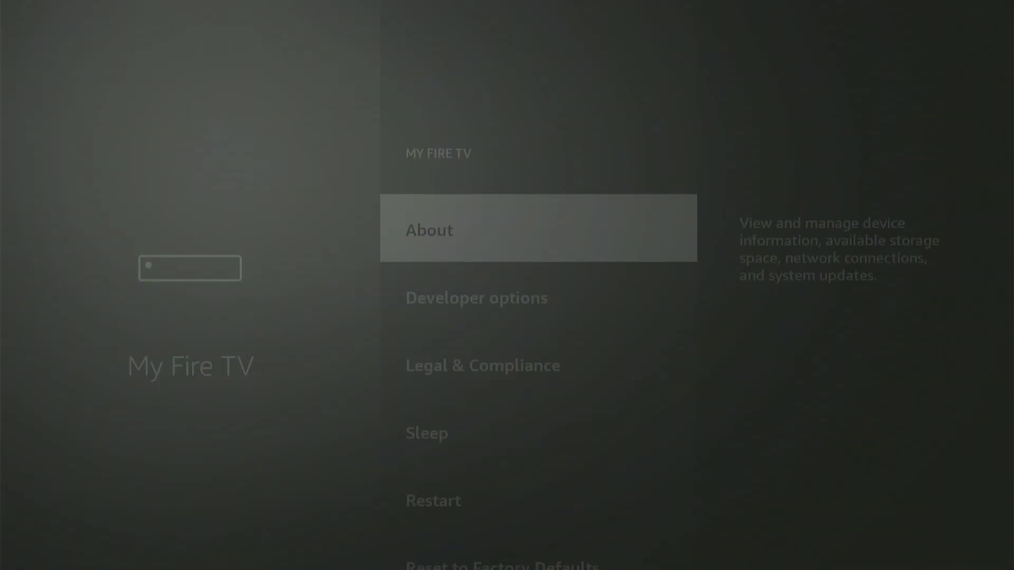
key(Down)
key(Return)
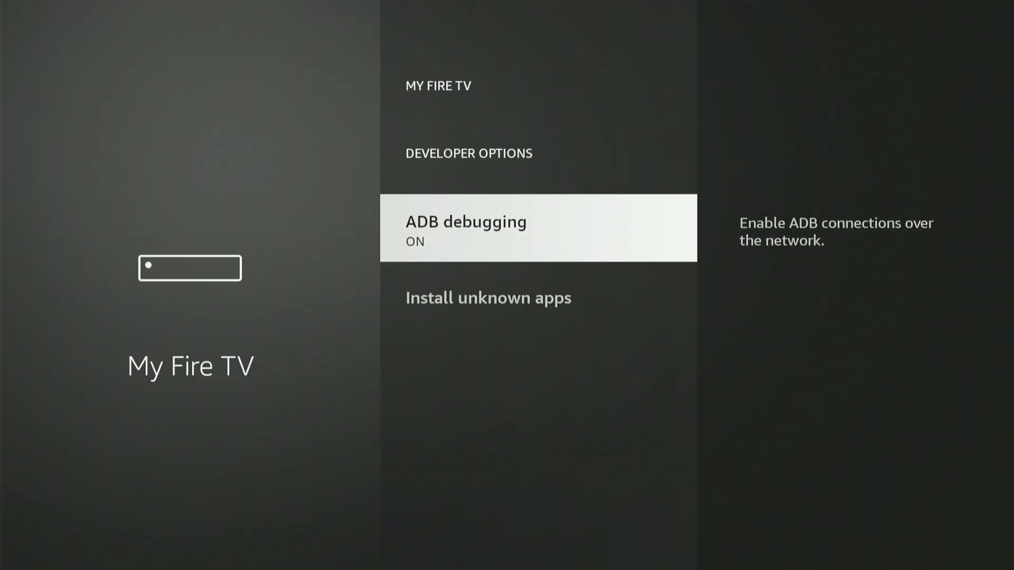
Step: Switch Unlinked ON under Install unknown apps, then return to the home screen
key(Down)
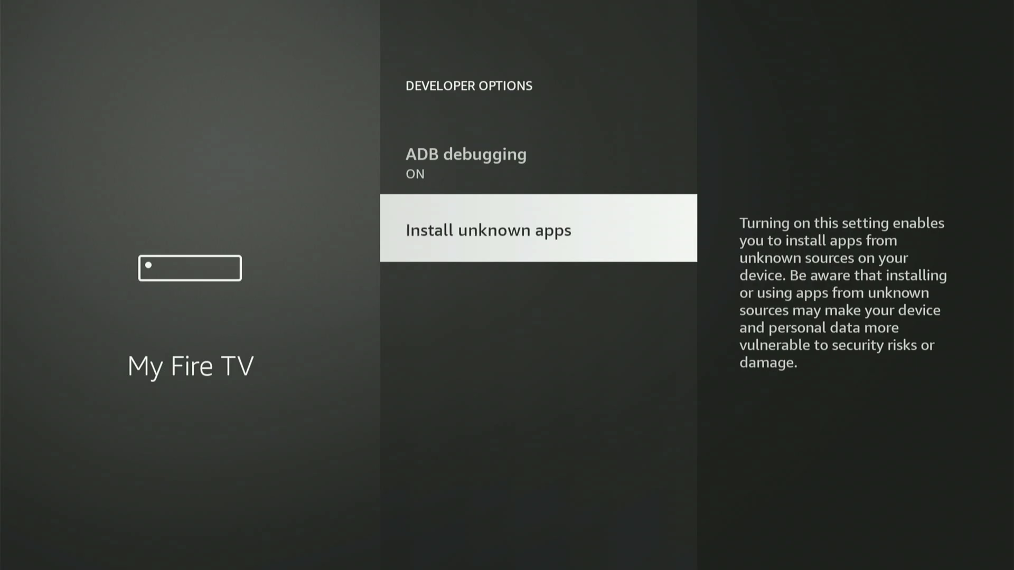
key(Return)
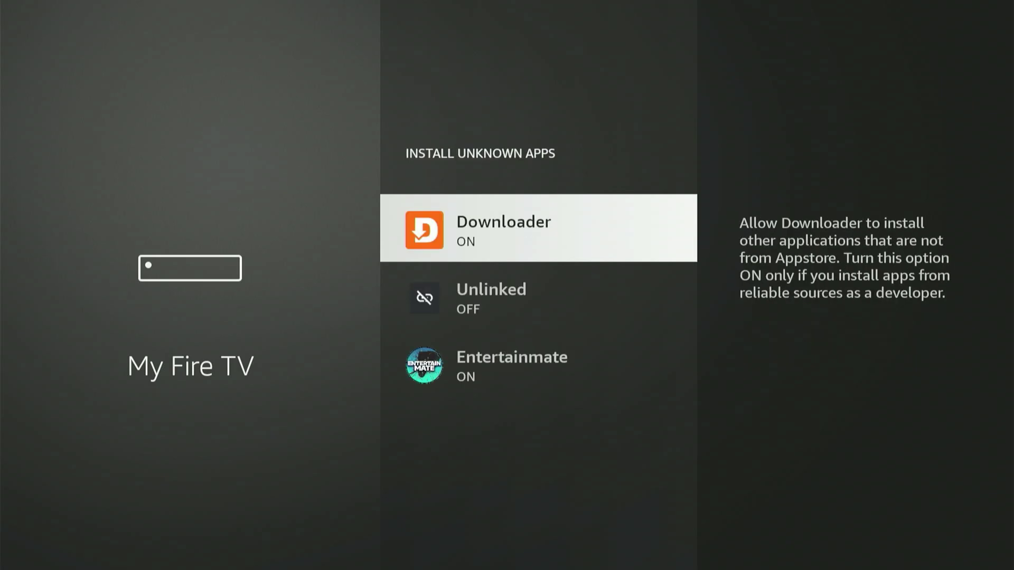
key(Down)
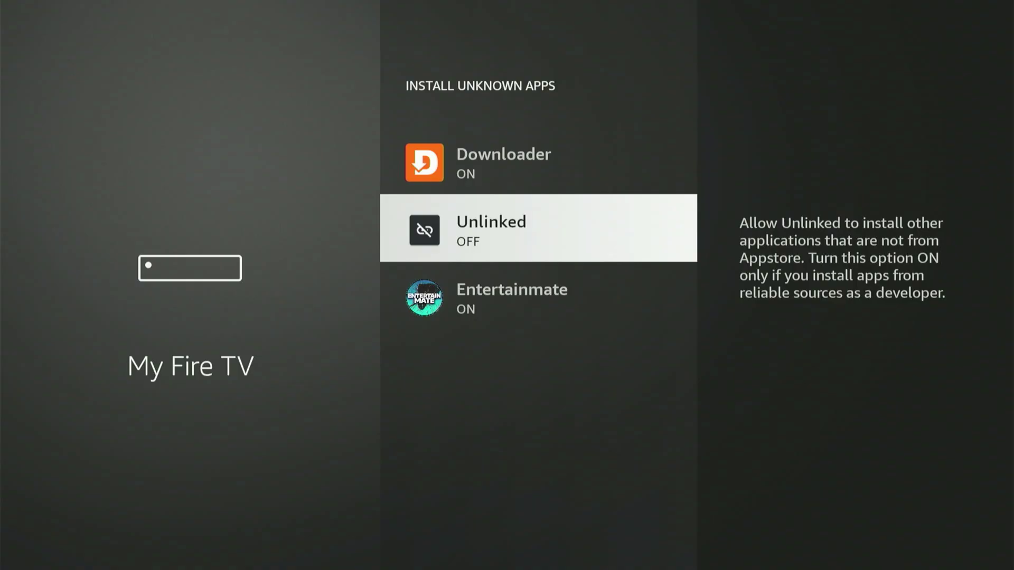
key(Return)
key(Home)
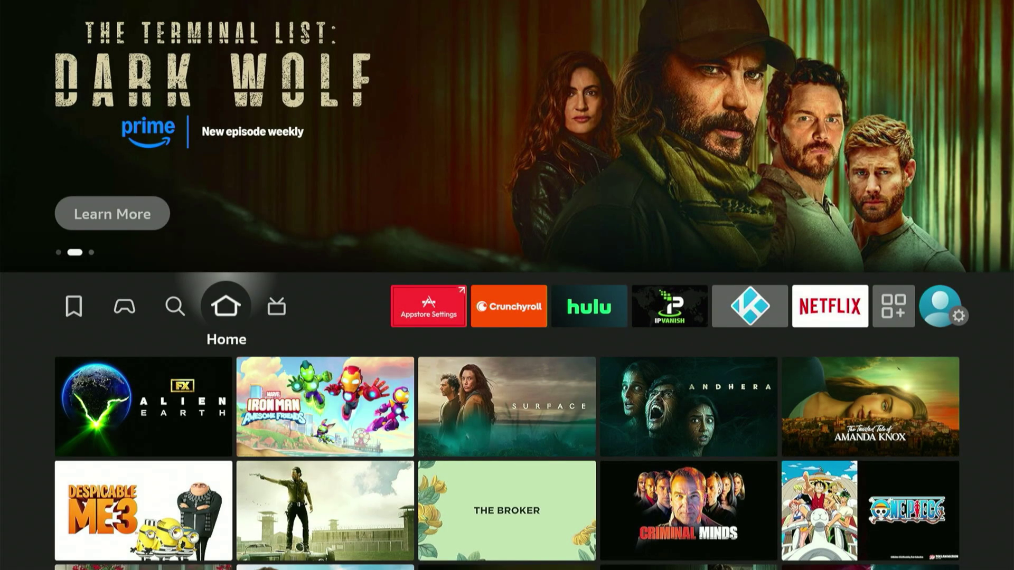
Step: Launch the Unlinked tile from Your Apps & Channels in the full apps grid
key(Right)
key(Right)
key(Right)
key(Right)
key(Right)
key(Right)
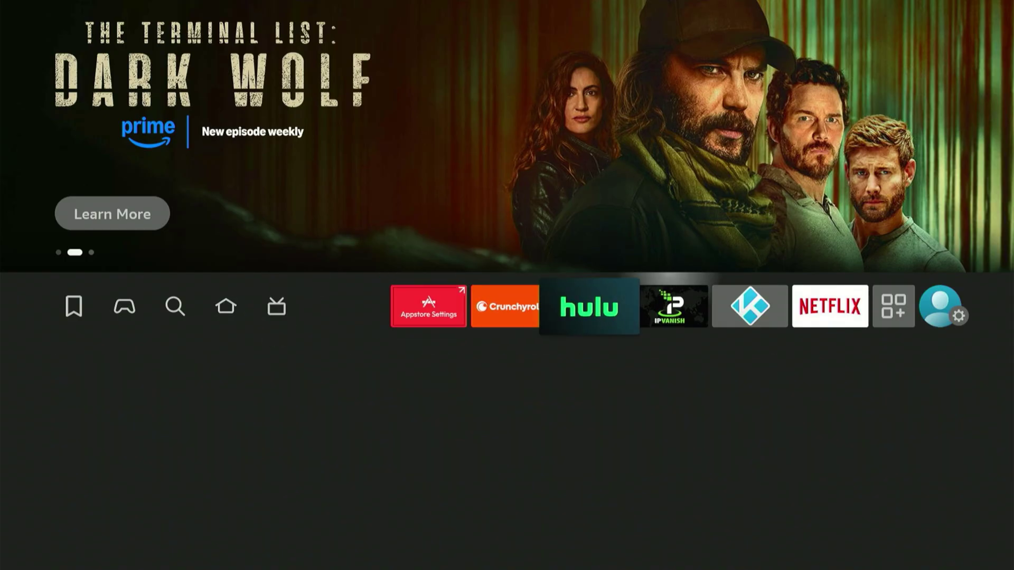
key(Right)
key(Right)
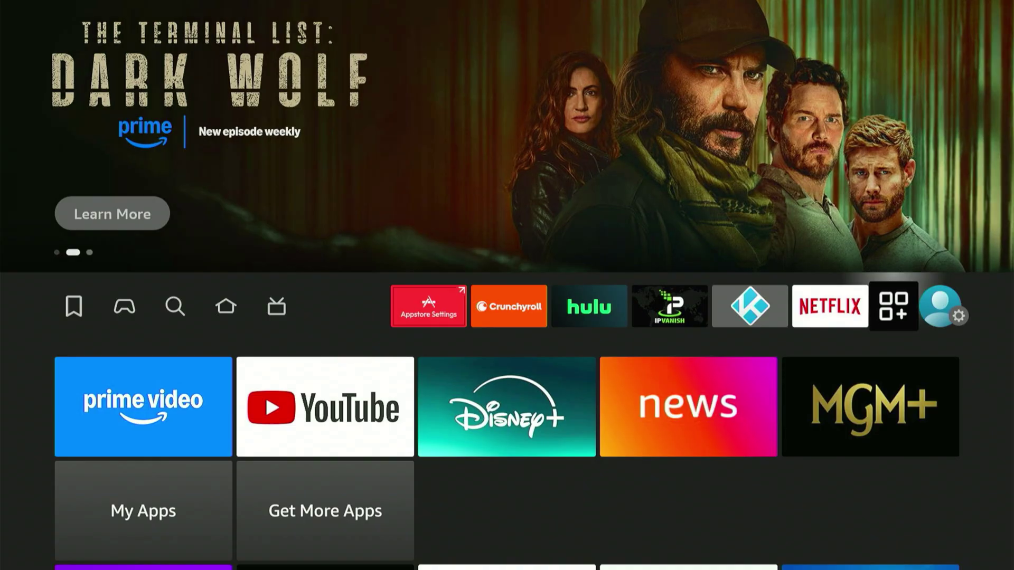
key(Return)
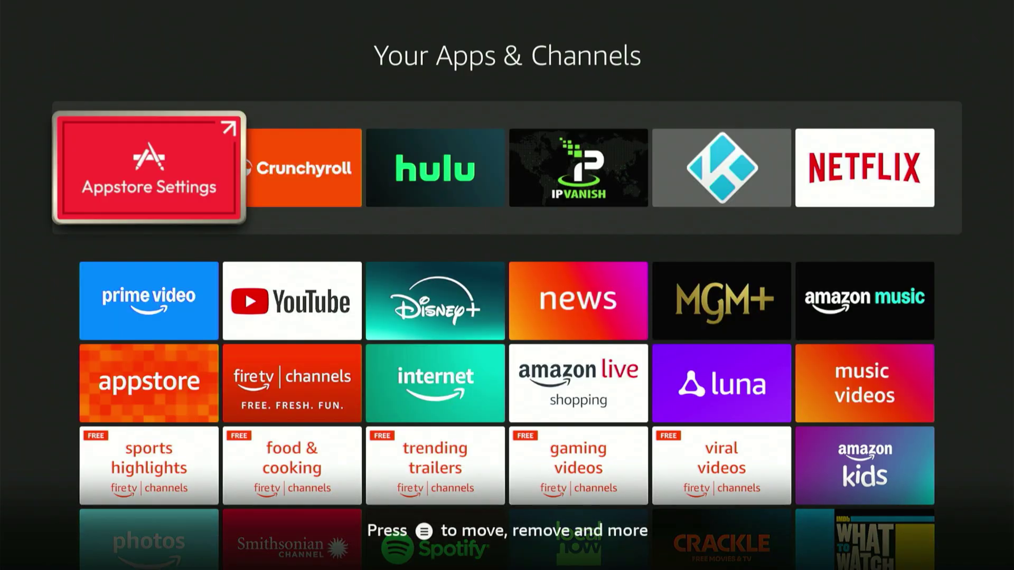
key(Down)
key(Down)
key(Down)
key(Down)
key(Down)
key(Down)
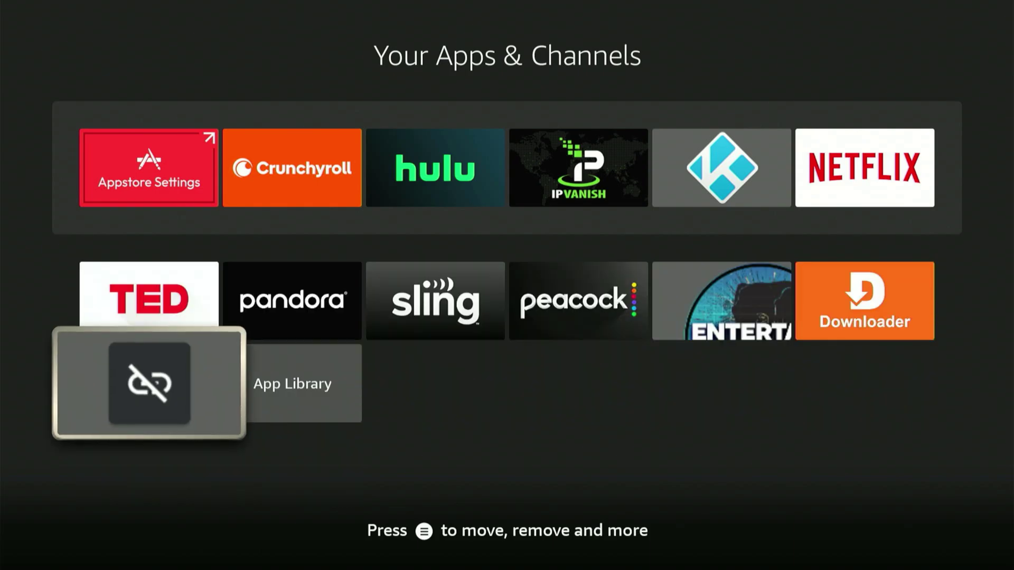
key(Return)
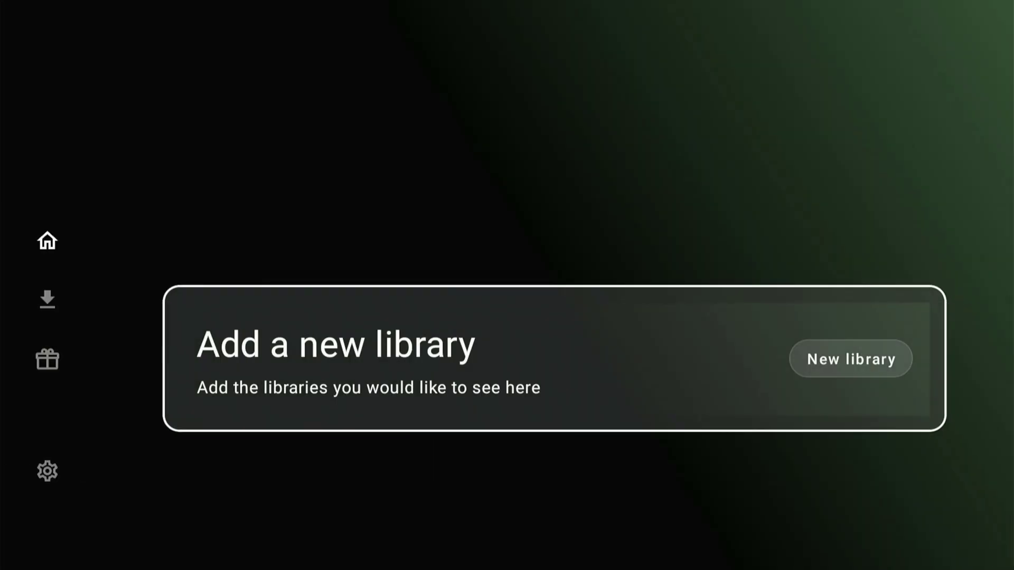
Step: Start a new library and spell 'fire' on the on-screen keyboard
key(Return)
key(Return)
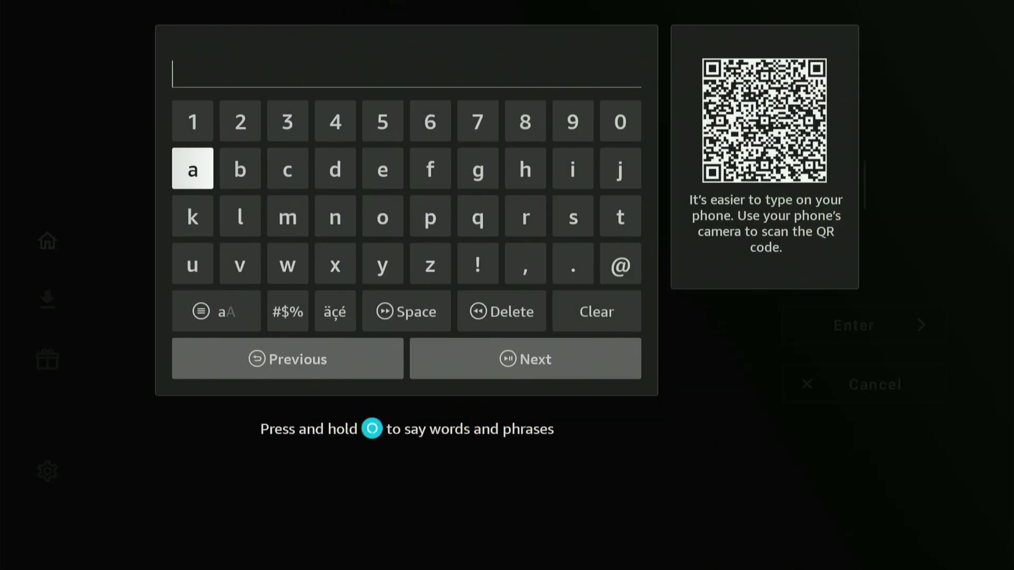
key(Right)
key(Right)
key(Up)
key(Right)
key(Right)
key(Right)
key(Right)
key(Right)
key(Right)
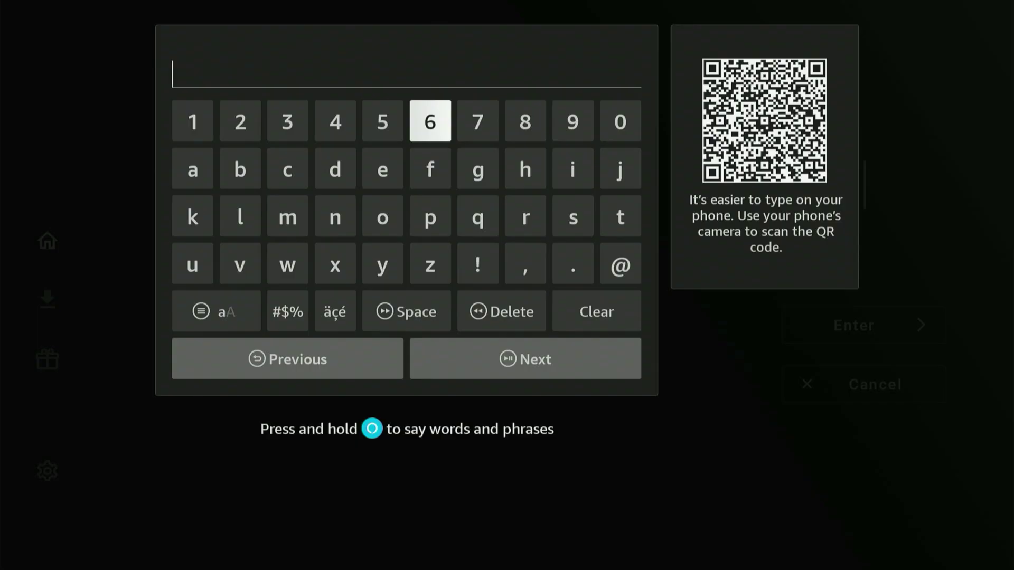
key(Down)
key(Up)
key(Right)
key(Right)
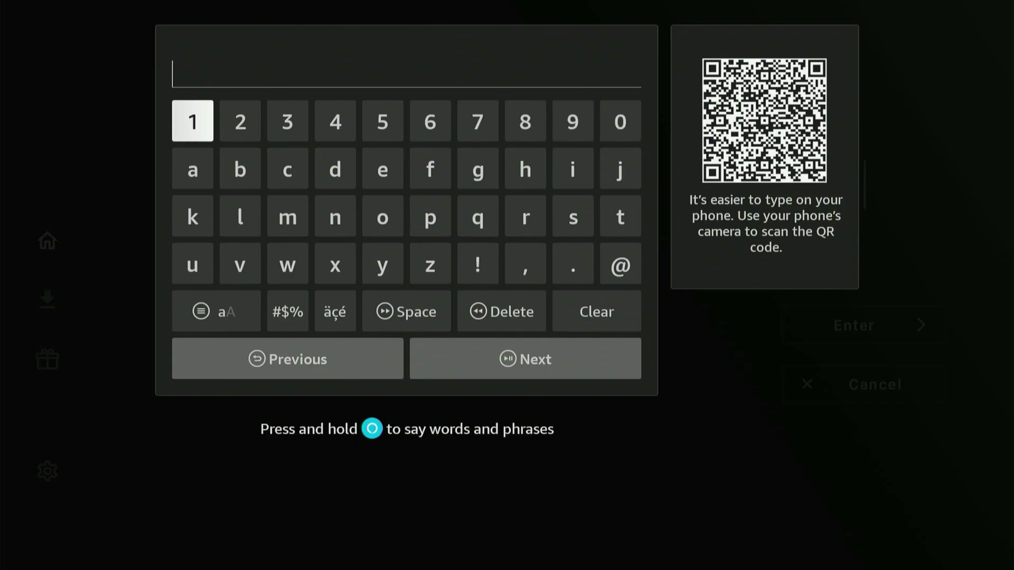
key(Down)
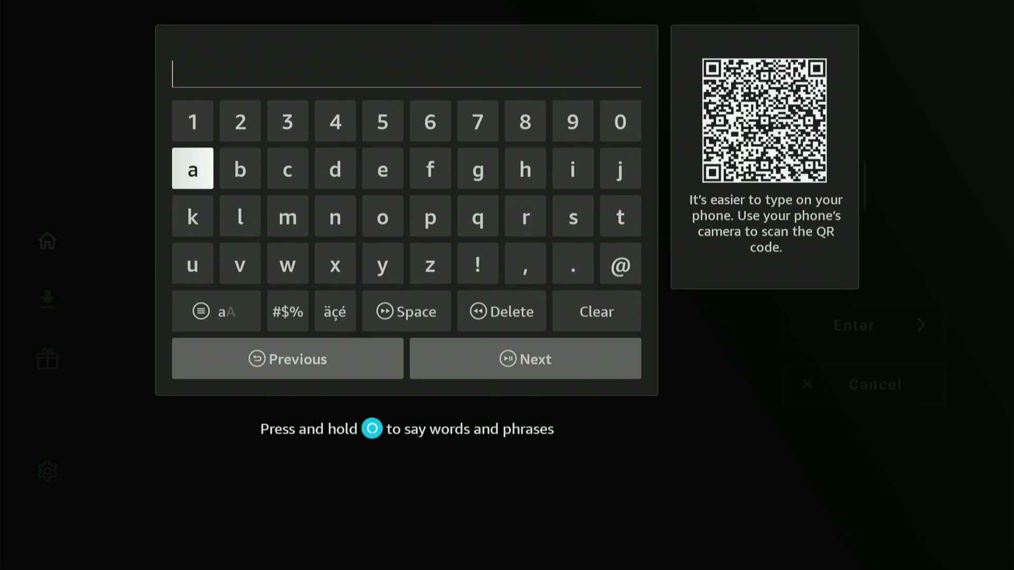
key(Right)
key(Right)
key(Right)
key(Right)
key(Right)
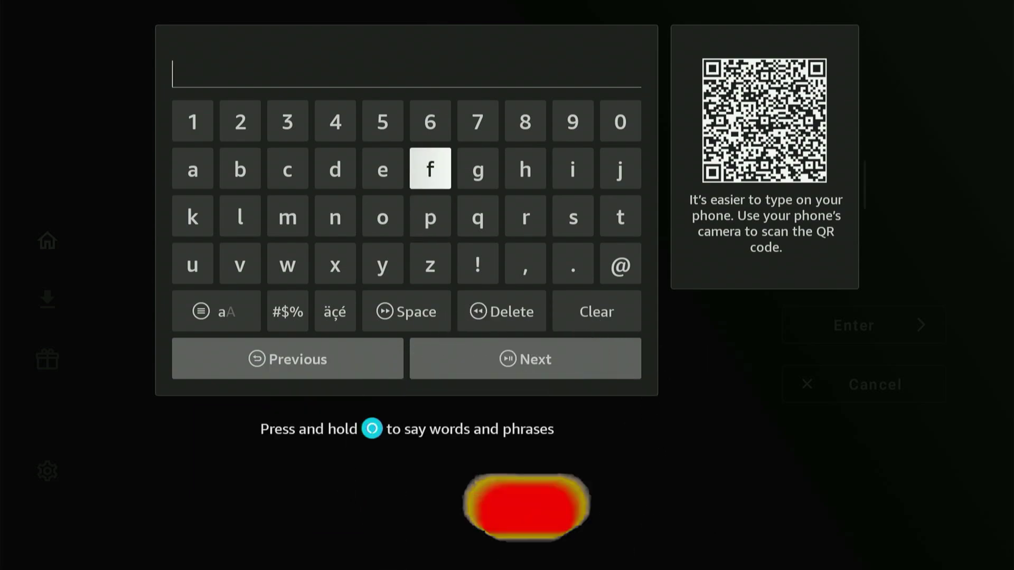
key(Return)
key(Right)
key(Right)
key(Right)
key(Return)
key(Down)
key(Left)
key(Return)
key(Left)
key(Left)
key(Up)
Step: Complete the library code as 'firetweaks' and submit it with Next
key(Left)
key(Return)
key(Down)
key(Right)
key(Right)
key(Right)
key(Right)
key(Right)
key(Return)
key(Left)
key(Left)
key(Left)
key(Left)
key(Left)
key(Left)
key(Left)
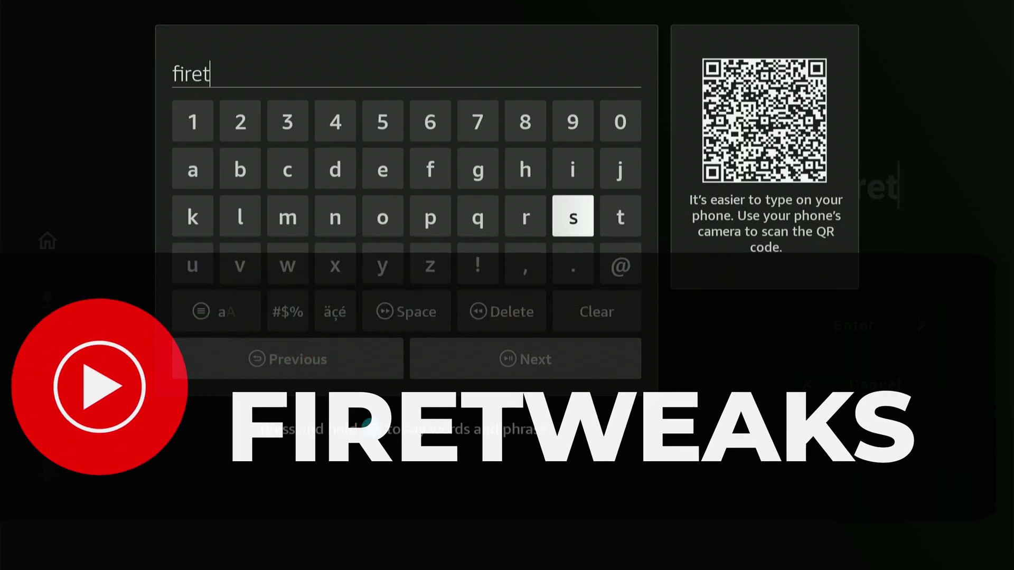
key(Down)
key(Return)
key(Up)
key(Up)
key(Right)
key(Right)
key(Return)
key(Left)
key(Left)
key(Left)
key(Left)
key(Return)
key(Down)
key(Return)
key(Right)
key(Right)
key(Right)
key(Right)
key(Right)
key(Right)
key(Right)
key(Right)
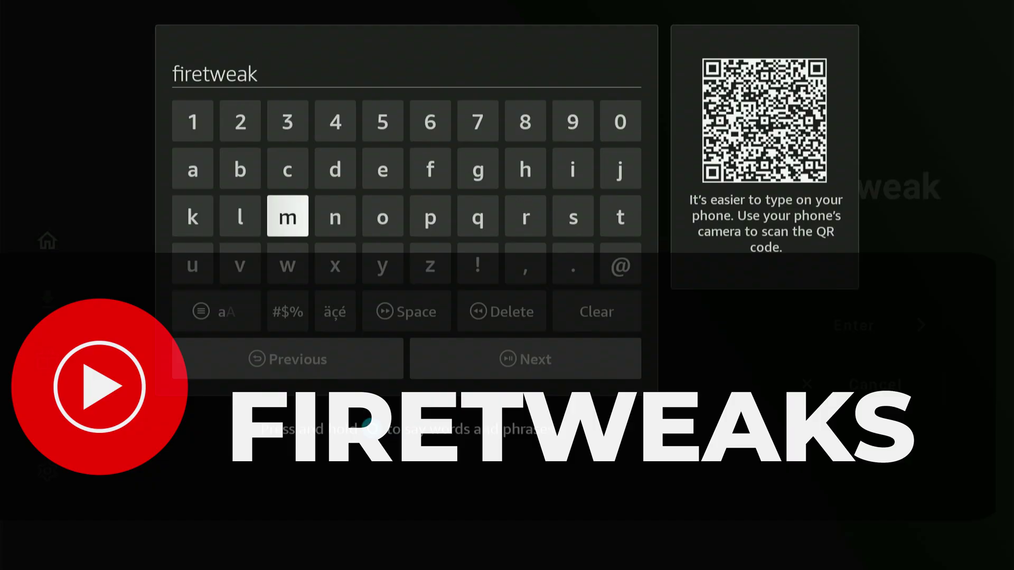
key(Return)
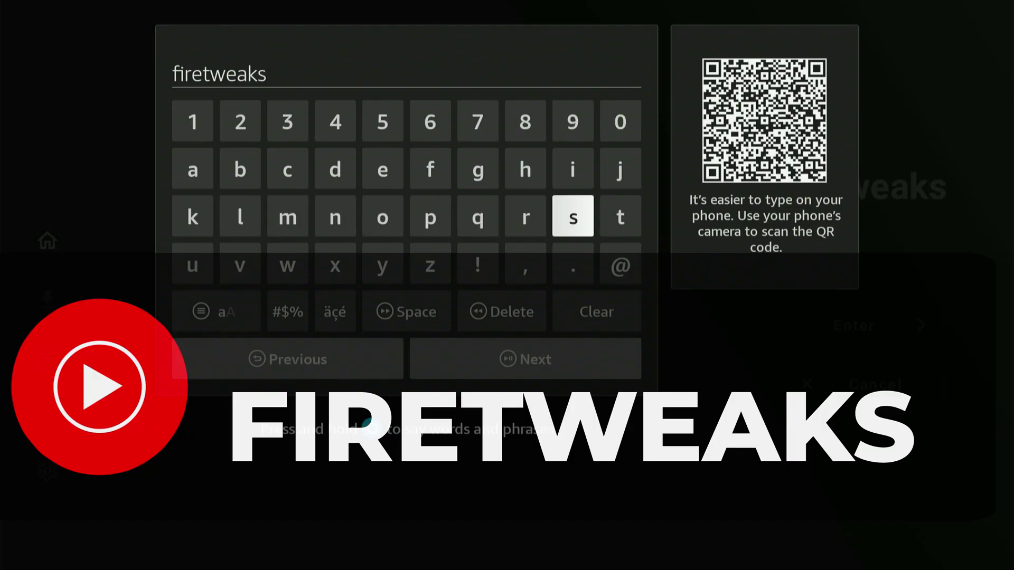
key(Down)
key(Down)
key(Down)
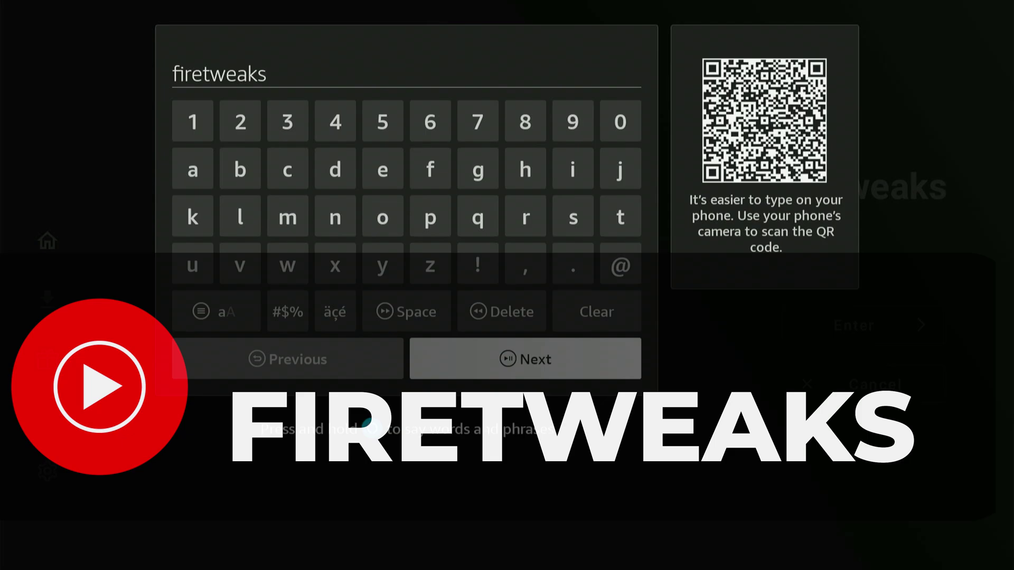
key(Return)
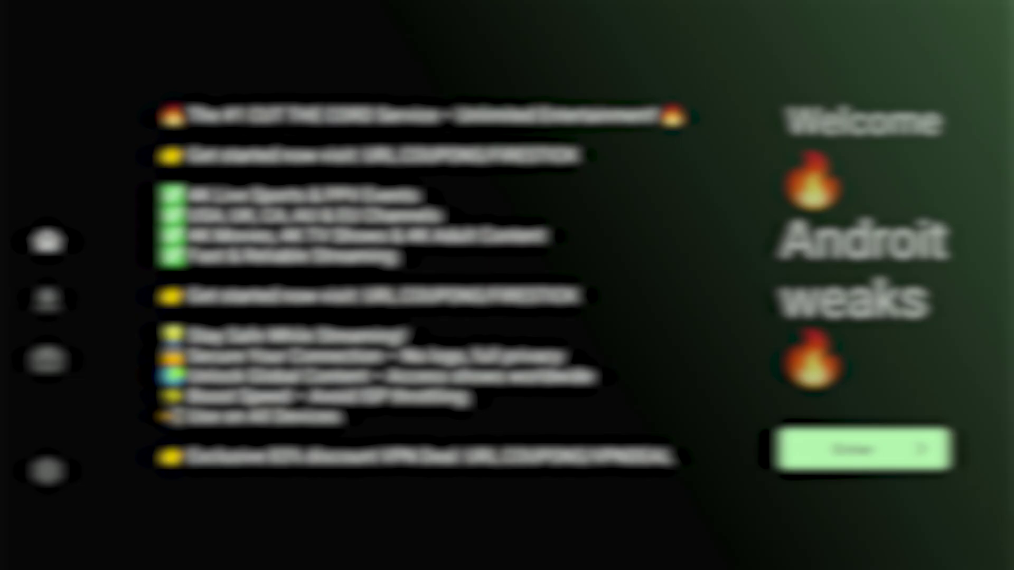
Step: Enter the library past its welcome page and browse the Androitweaks folder's rows
key(Return)
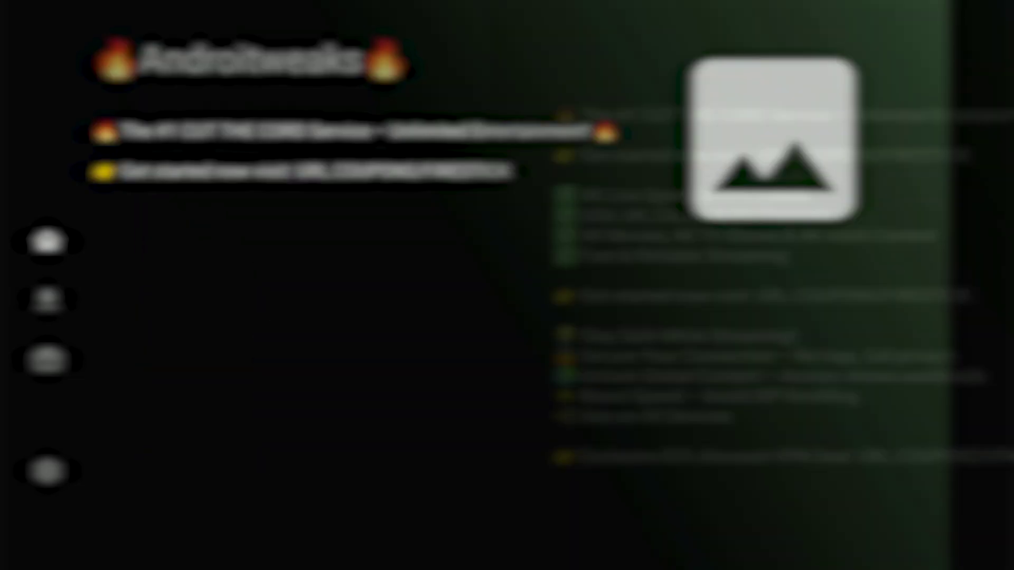
key(Down)
key(Return)
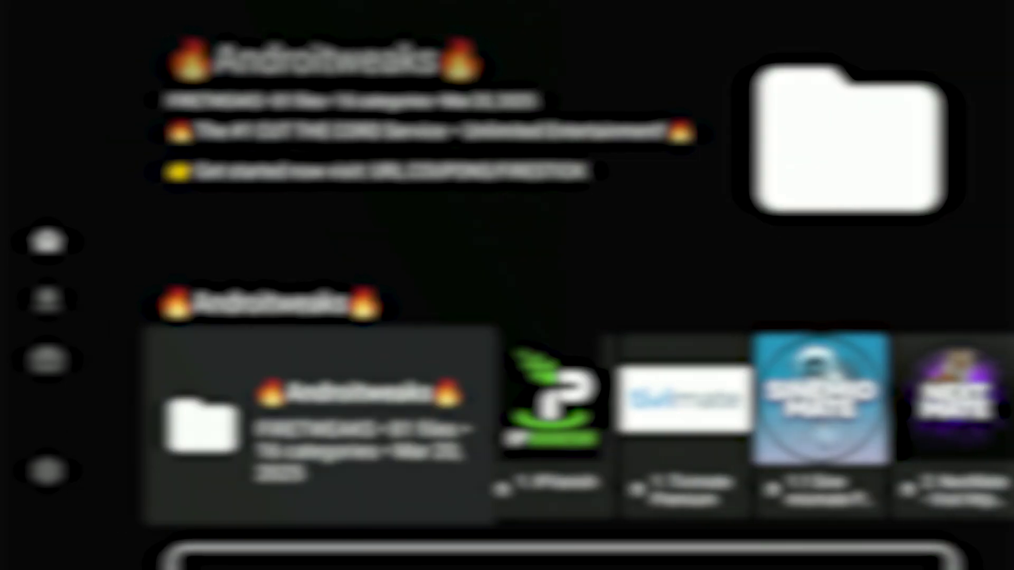
key(Down)
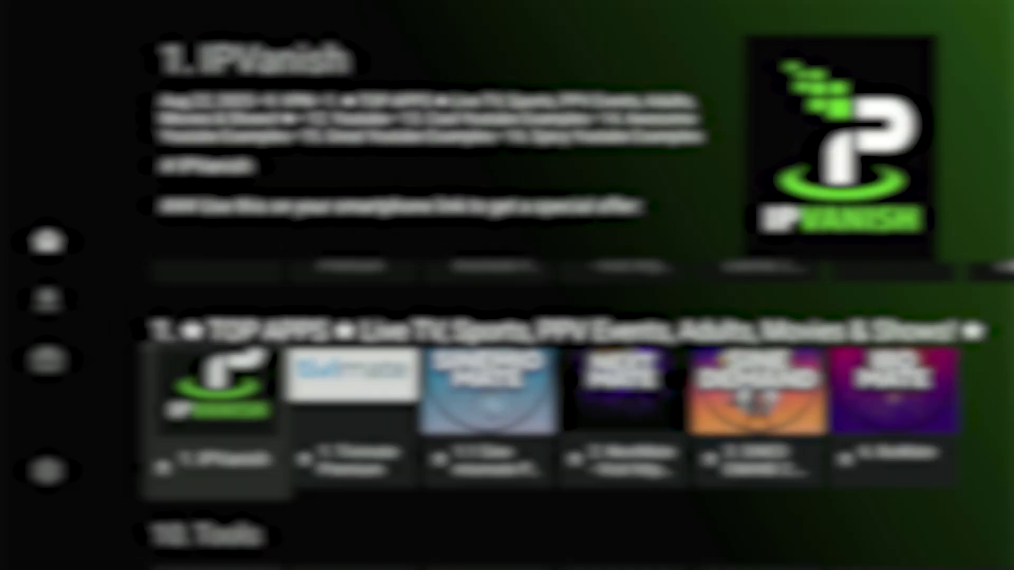
key(Down)
key(Up)
key(Up)
key(Right)
key(Right)
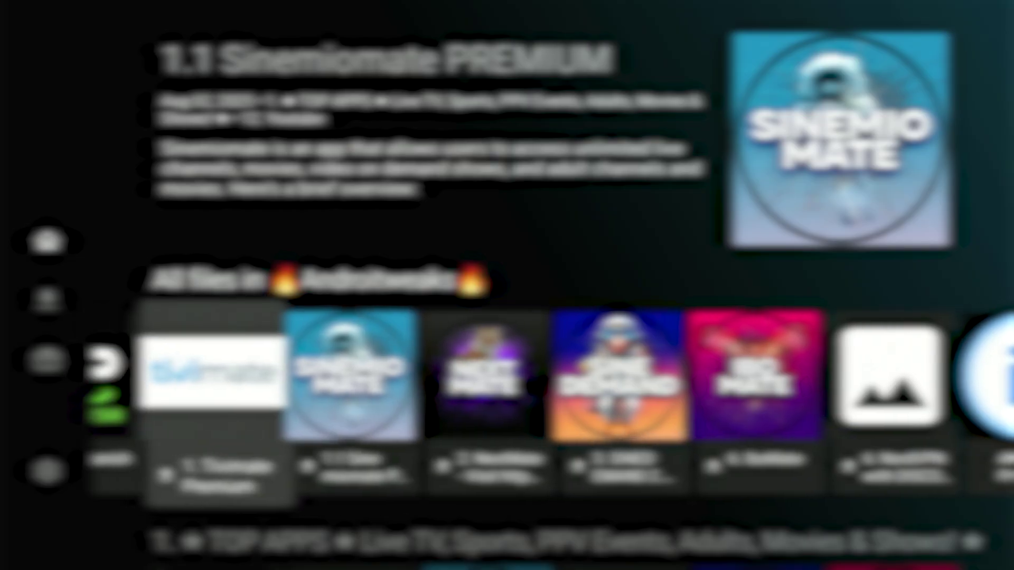
key(Left)
key(Left)
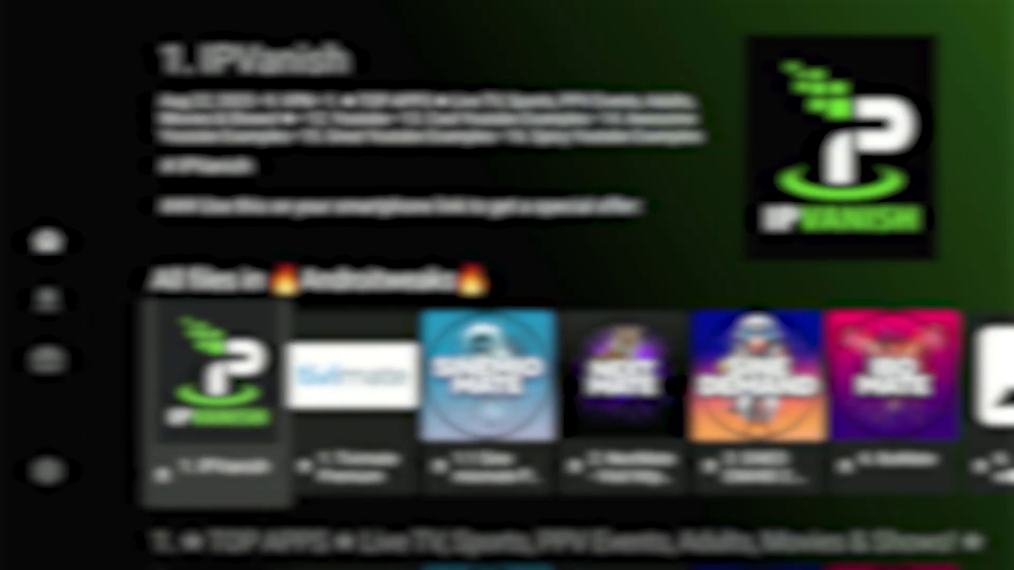
key(Down)
key(Down)
key(Down)
key(Down)
key(Down)
key(Down)
key(Down)
key(Down)
key(Down)
key(Down)
key(Down)
key(Down)
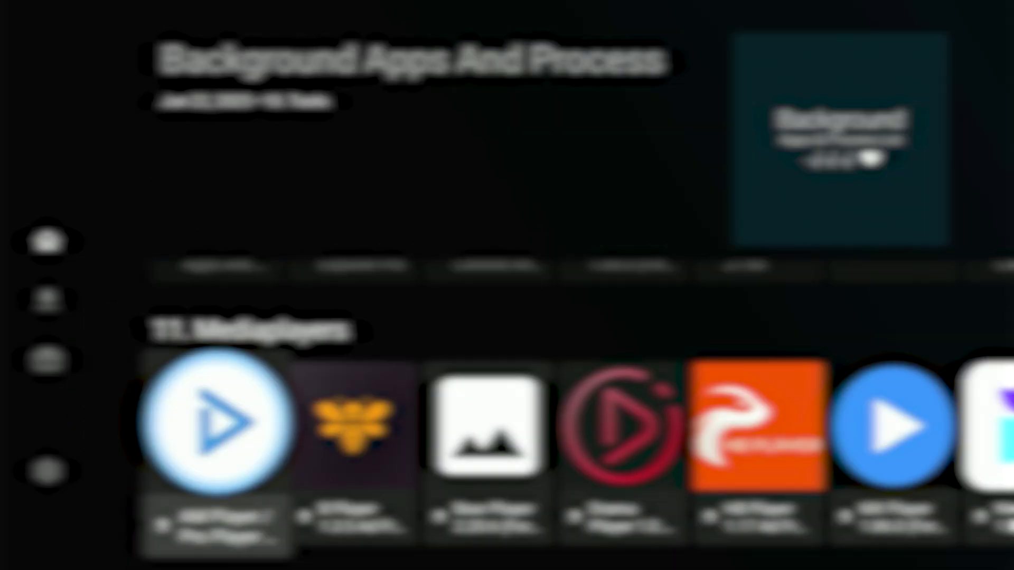
Step: Move to the 13. Cool Youtube Examples row and focus the 1. IPVanish tile
key(Up)
key(Up)
key(Up)
key(Up)
key(Up)
key(Up)
key(Up)
key(Up)
key(Up)
key(Up)
key(Up)
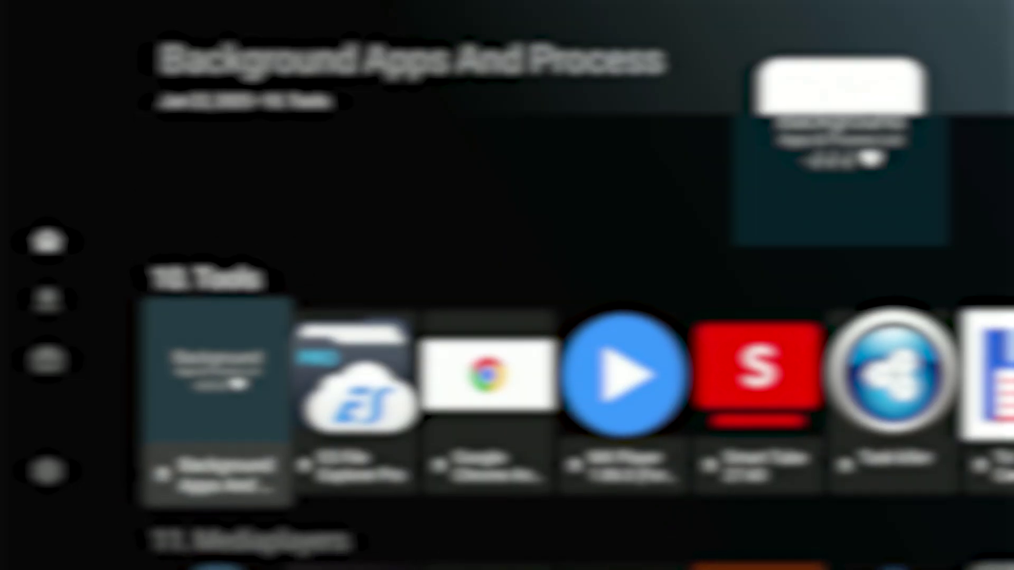
key(Up)
key(Down)
key(Down)
key(Down)
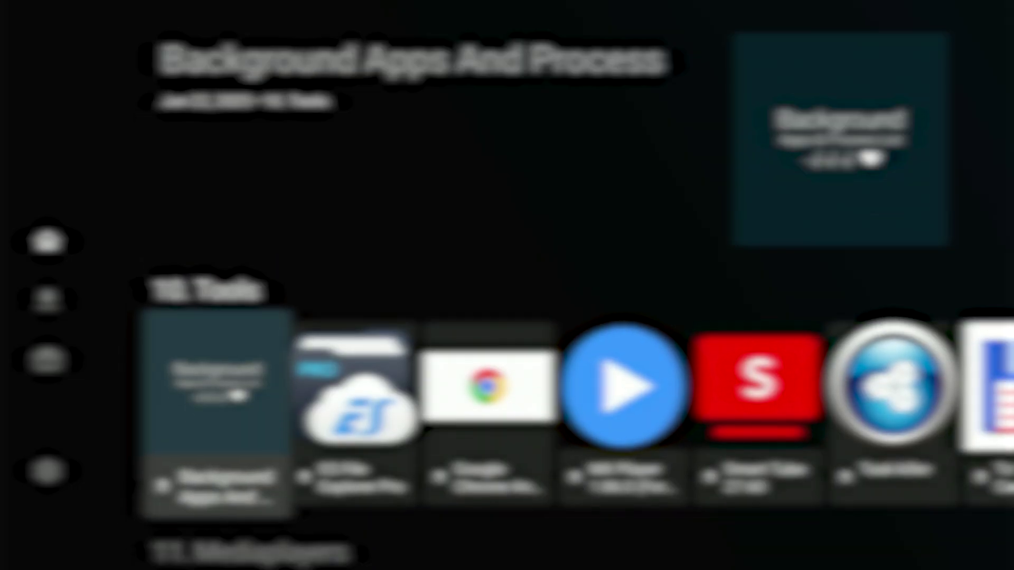
key(Down)
key(Down)
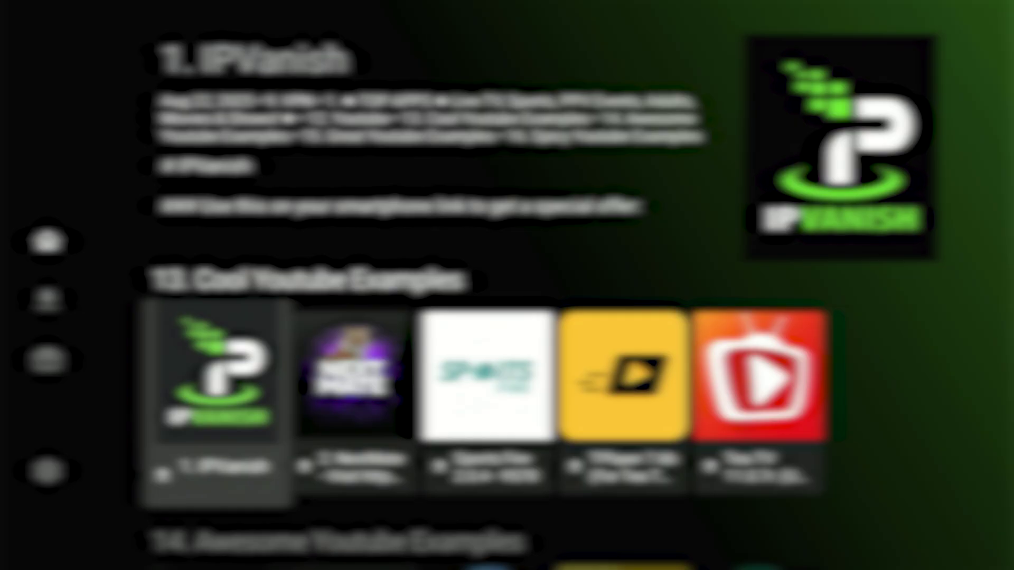
key(Right)
key(Right)
key(Right)
key(Right)
key(Left)
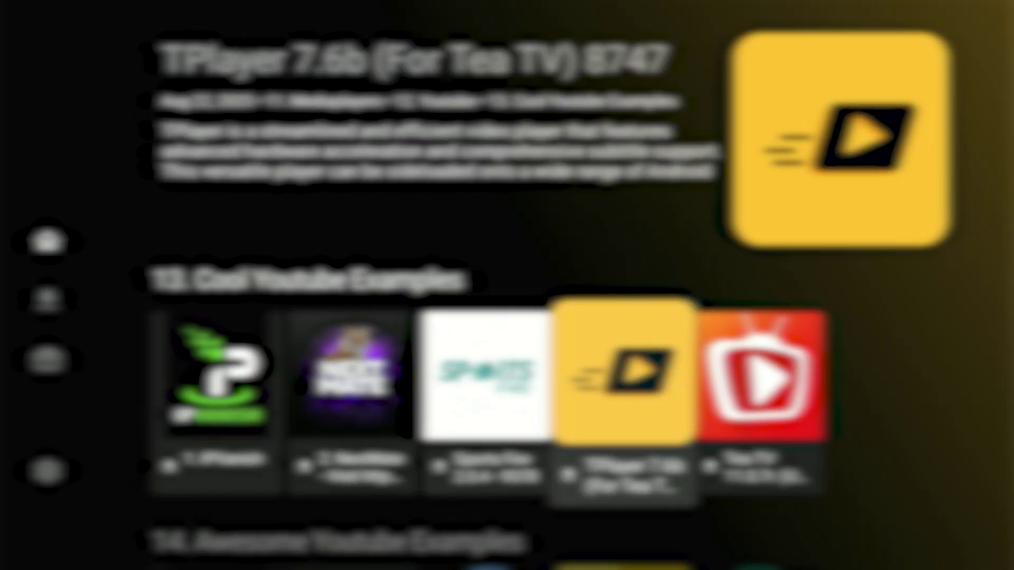
key(Left)
key(Left)
key(Left)
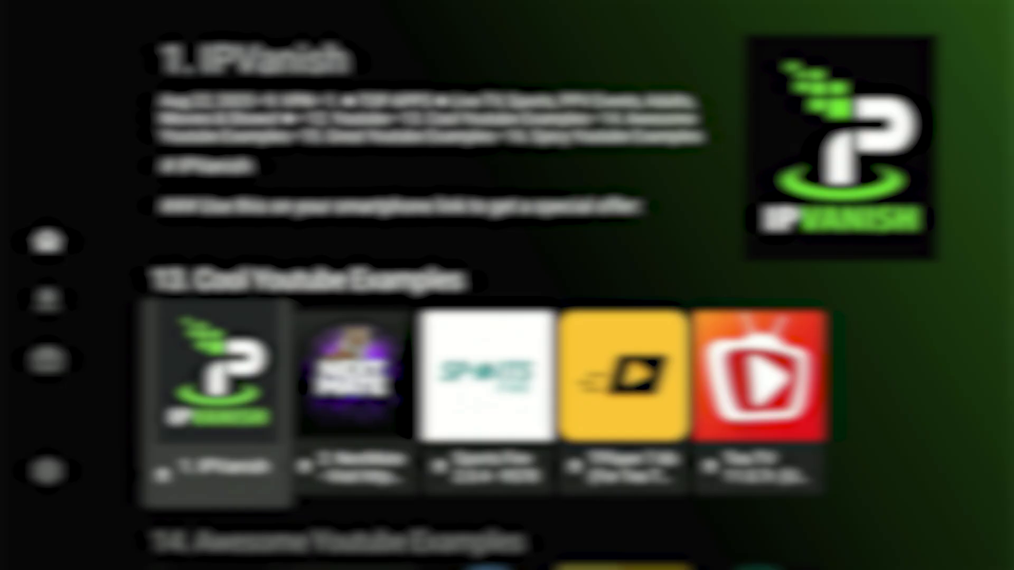
Step: Close the IPVanish Download dialog and go to the Fire TV Find page
key(Return)
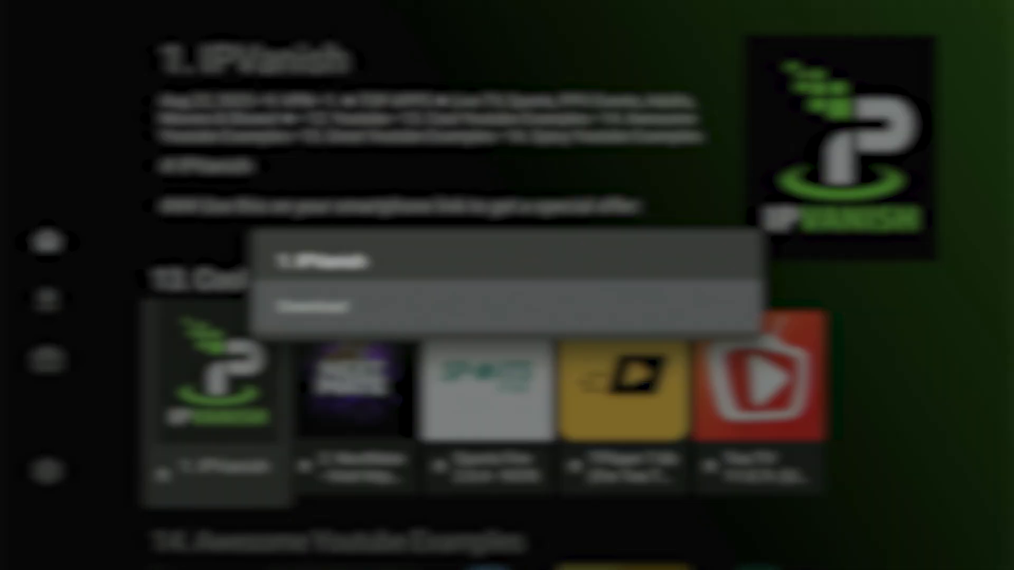
key(Escape)
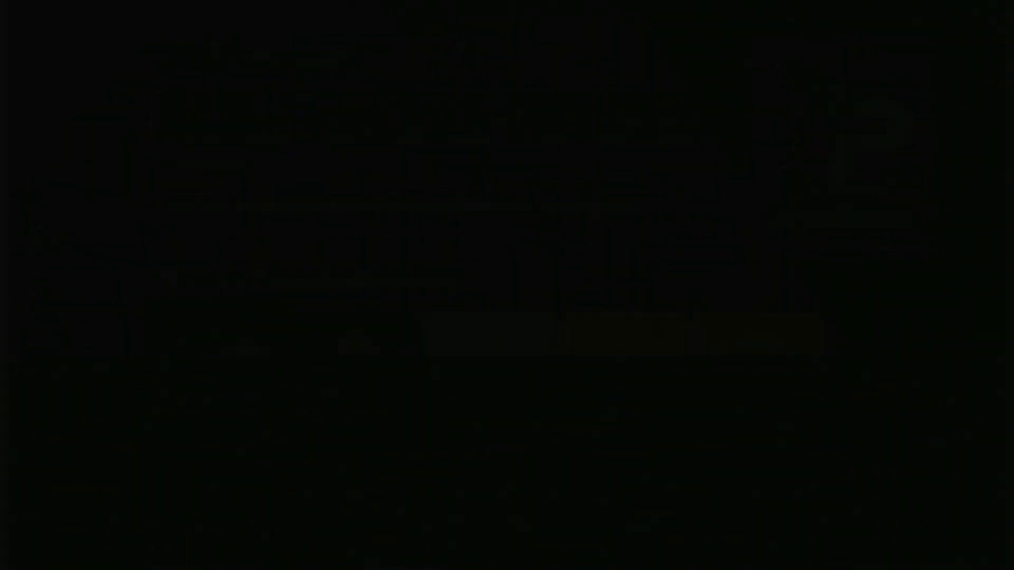
key(Left)
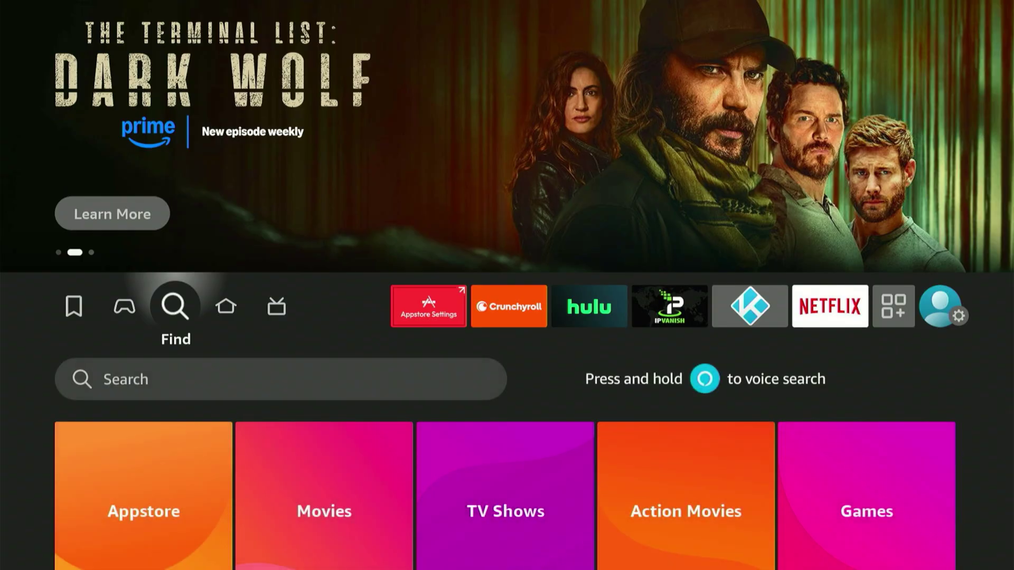
Step: Open the search field and spell 'IPVA' on the on-screen keyboard
key(Down)
key(Return)
key(Right)
key(Right)
key(Right)
key(Right)
key(Right)
key(Right)
key(Right)
key(Right)
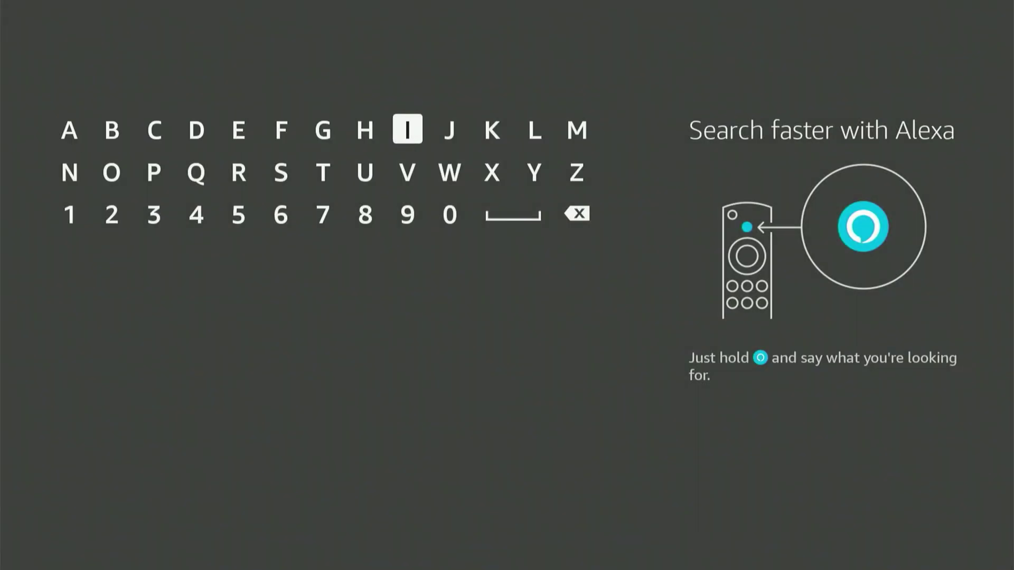
key(Return)
key(Down)
key(Left)
key(Left)
key(Left)
key(Left)
key(Left)
key(Left)
key(Return)
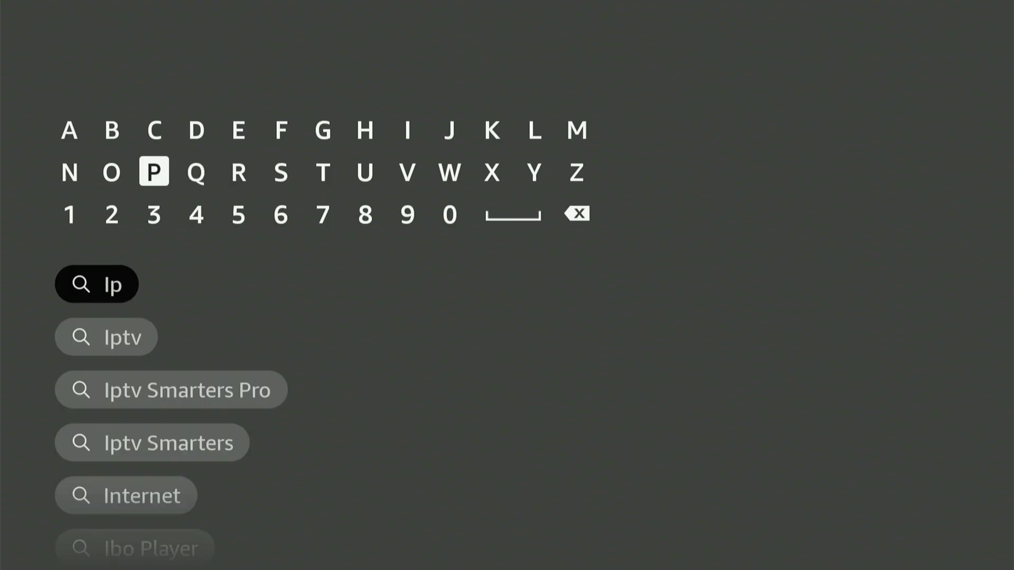
key(Right)
key(Right)
key(Right)
key(Right)
key(Right)
key(Right)
key(Return)
key(Left)
key(Left)
key(Left)
key(Left)
key(Left)
key(Left)
key(Left)
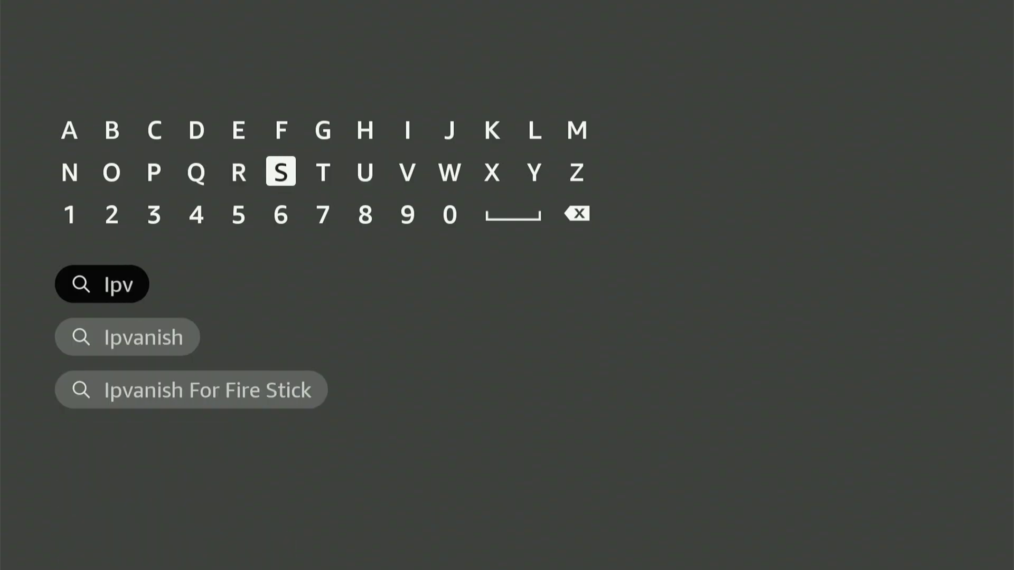
key(Up)
key(Left)
key(Return)
Step: Delete the stray 'I' and choose the 'Ipvanish For Fire Stick' suggestion
key(Right)
key(Right)
key(Right)
key(Right)
key(Right)
key(Right)
key(Right)
key(Right)
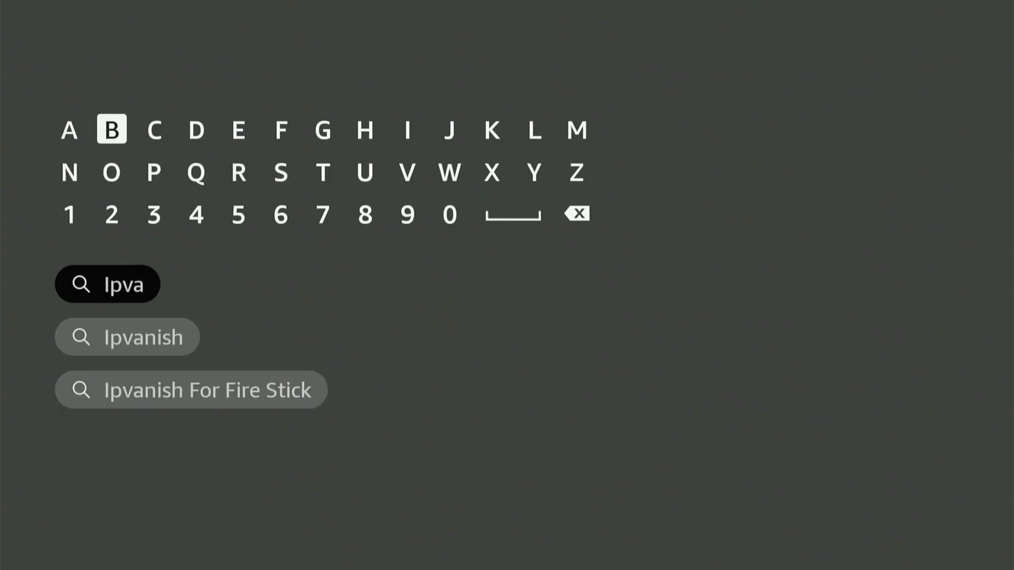
key(Return)
key(Down)
key(Down)
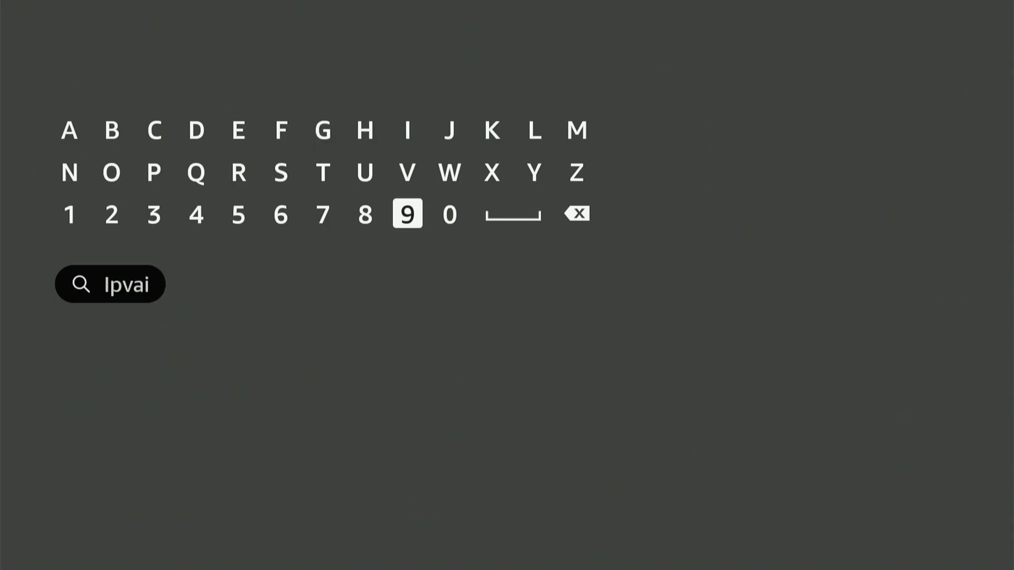
key(Up)
key(Right)
key(Right)
key(Right)
key(Right)
key(Down)
key(Return)
key(Left)
key(Left)
key(Down)
key(Down)
key(Down)
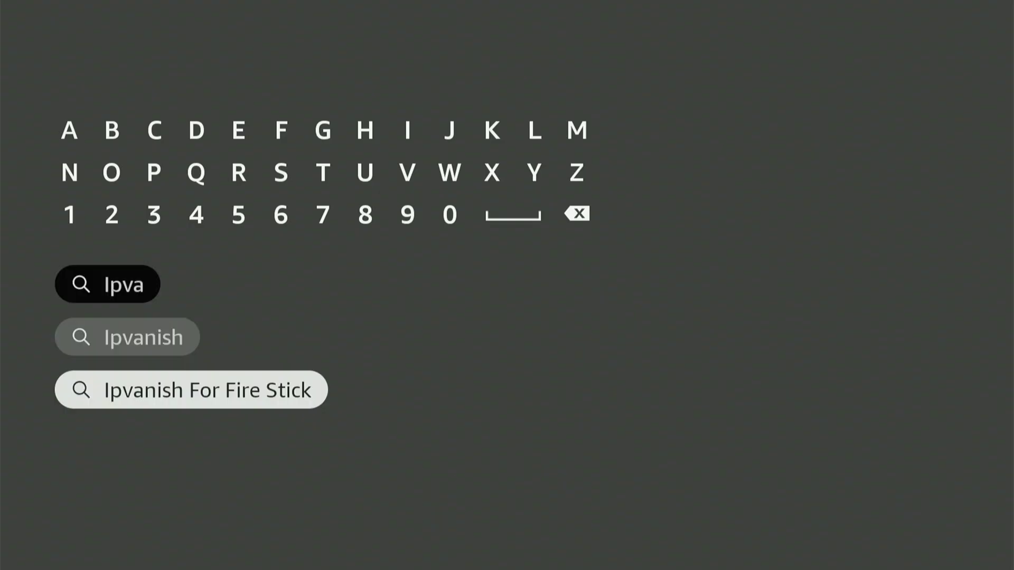
key(Return)
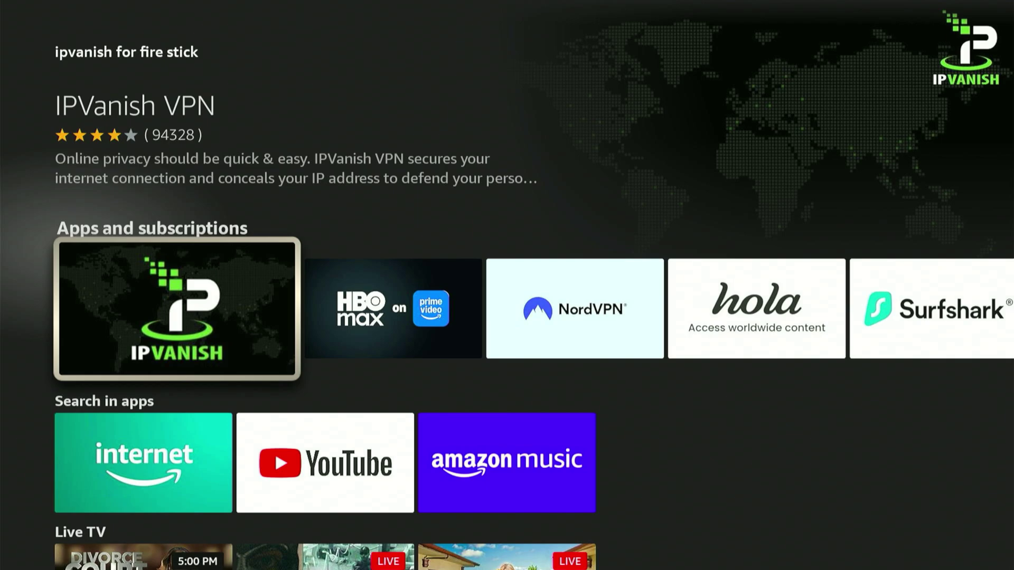
Step: Get IPVanish VPN from its Appstore page and open it once installed
key(Return)
key(Return)
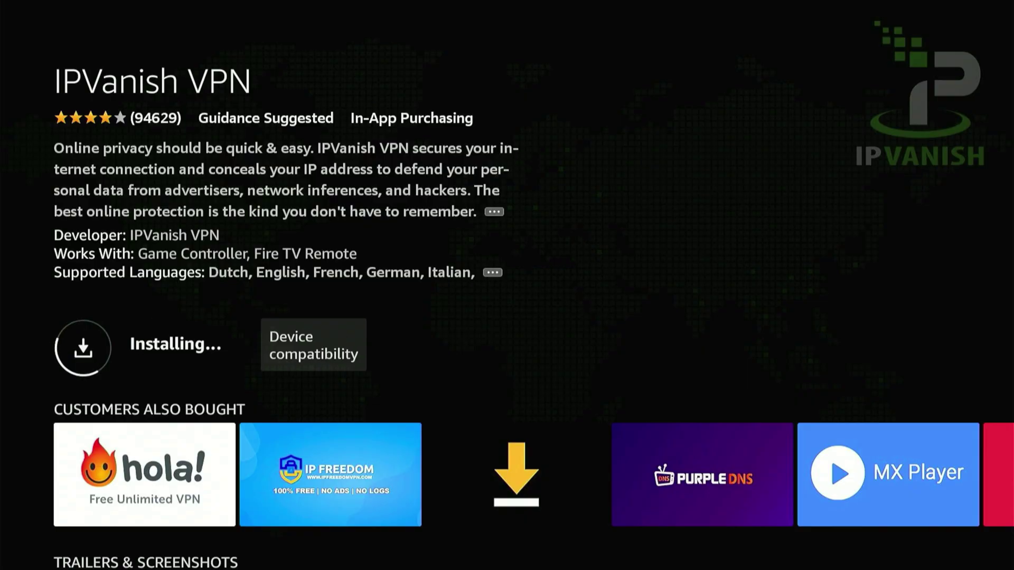
key(Return)
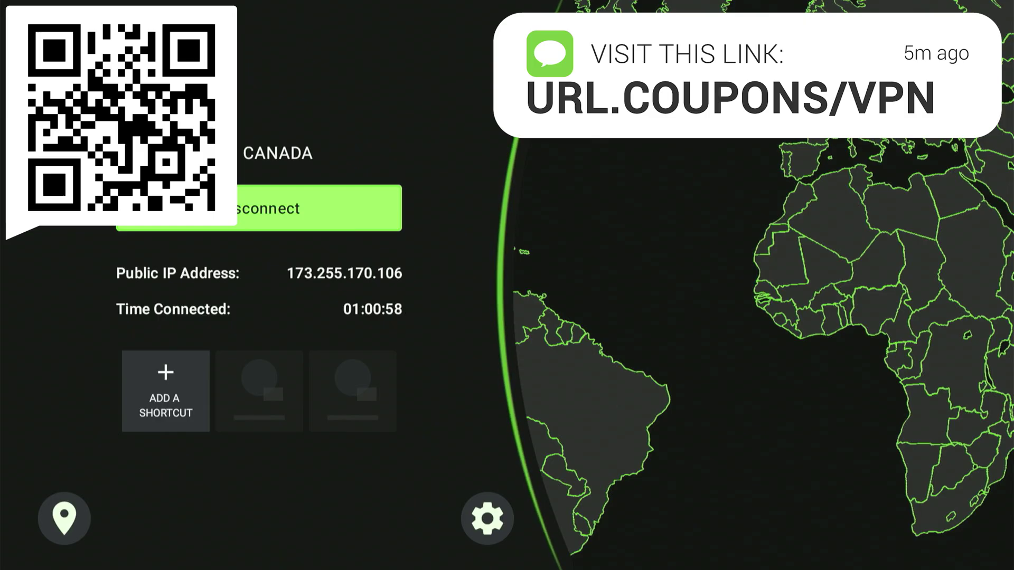
Step: Open IPVanish settings and turn on Connect on Android Startup
key(Right)
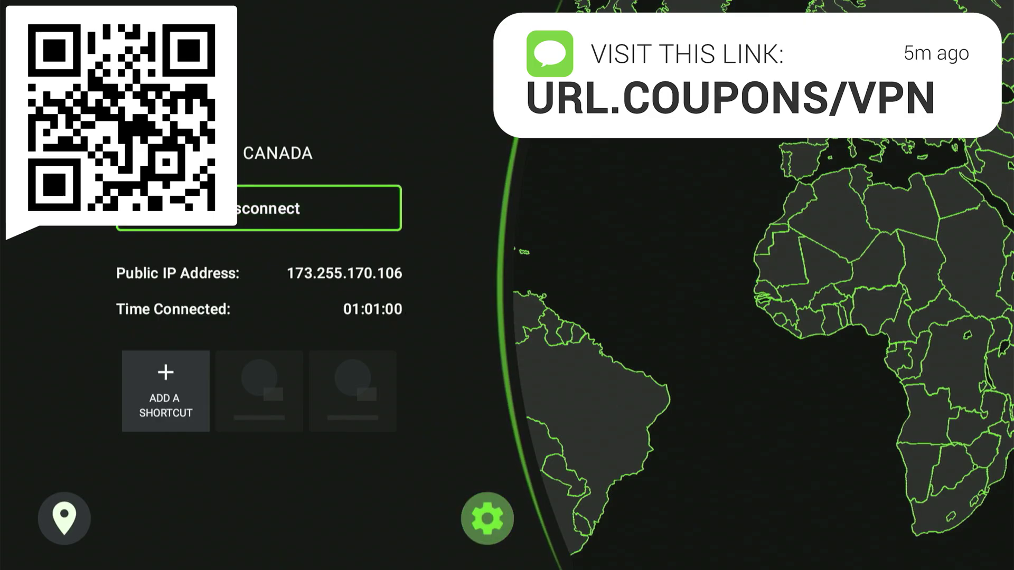
key(Return)
key(Return)
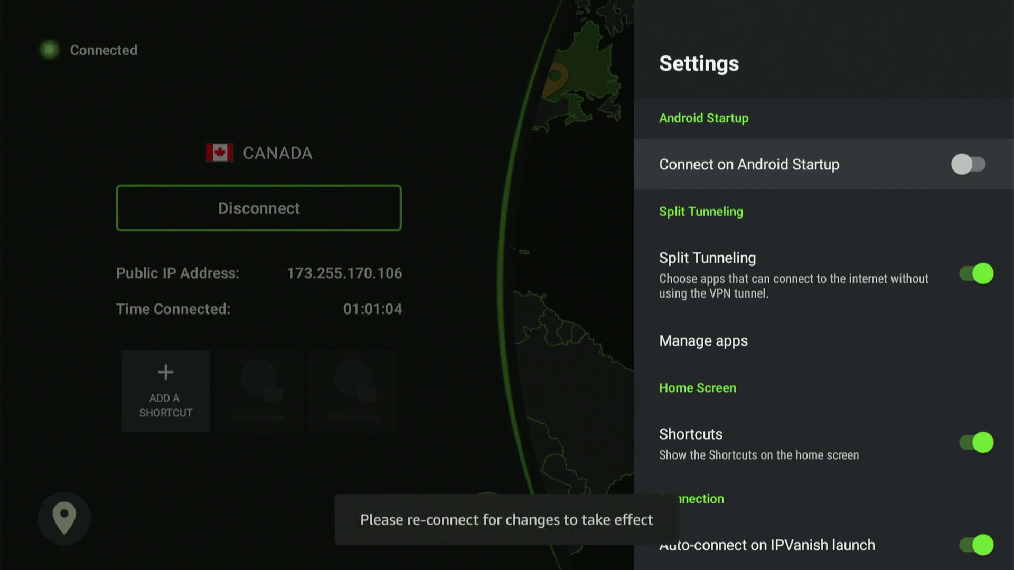
key(Return)
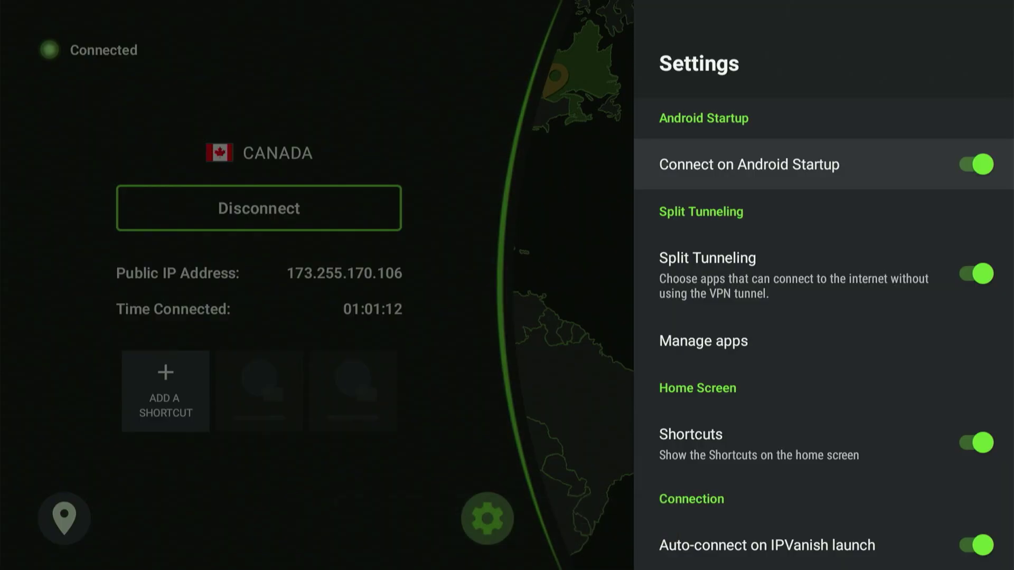
Step: Toggle Auto-connect on IPVanish launch off and back on, then return to the Fire TV home
click(792, 274)
key(Down)
key(Down)
key(Down)
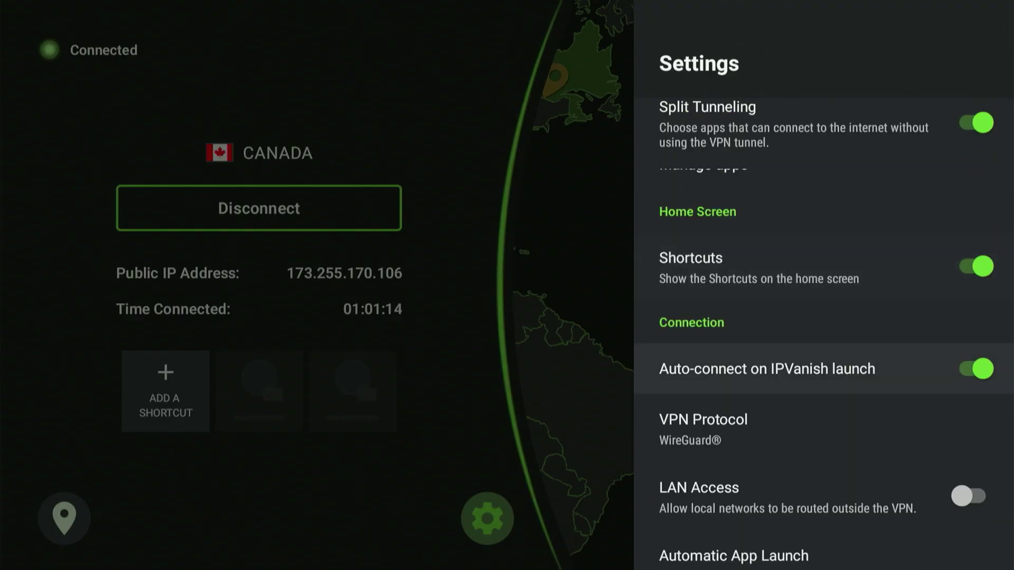
key(Down)
key(Up)
key(Return)
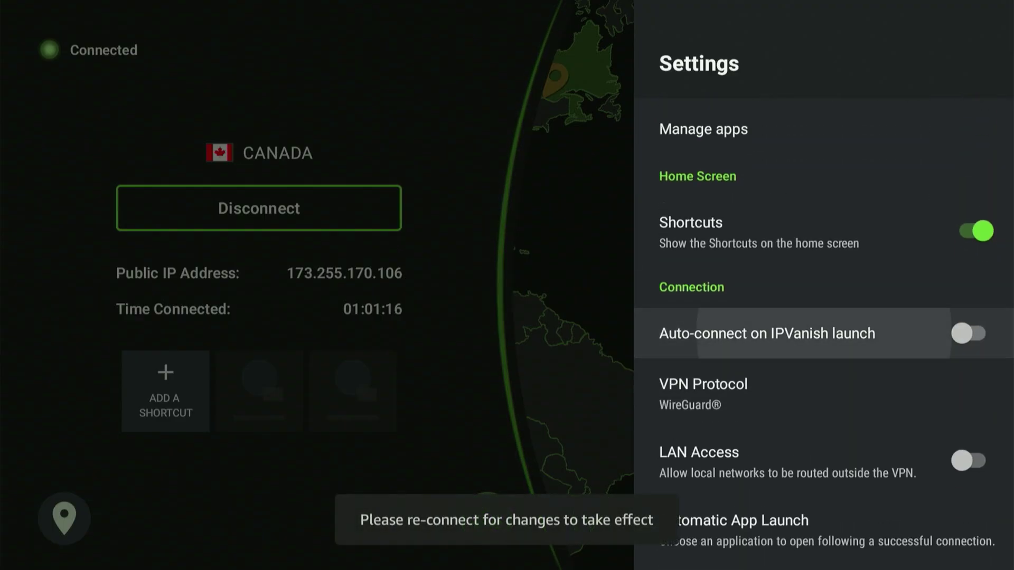
key(Return)
key(Up)
key(Up)
key(Up)
key(Up)
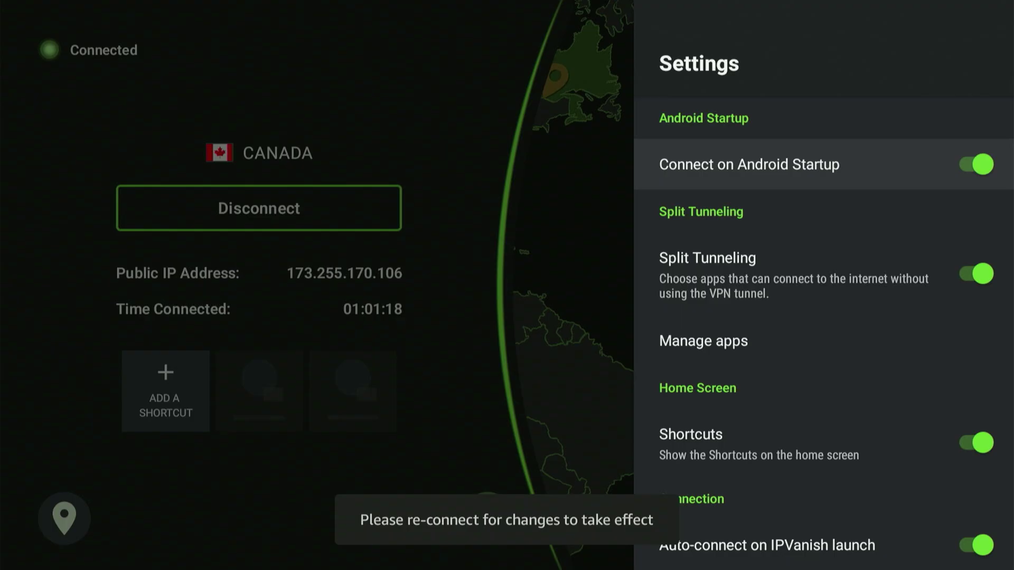
key(Down)
key(Down)
key(Down)
key(Down)
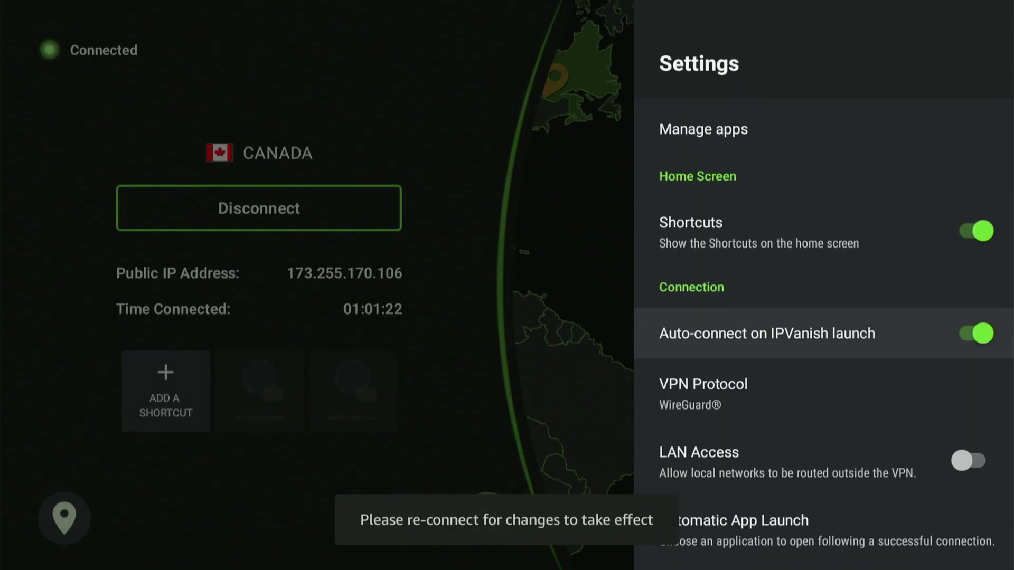
key(Home)
key(Right)
key(Right)
key(Right)
key(Right)
key(Right)
key(Right)
key(Right)
key(Right)
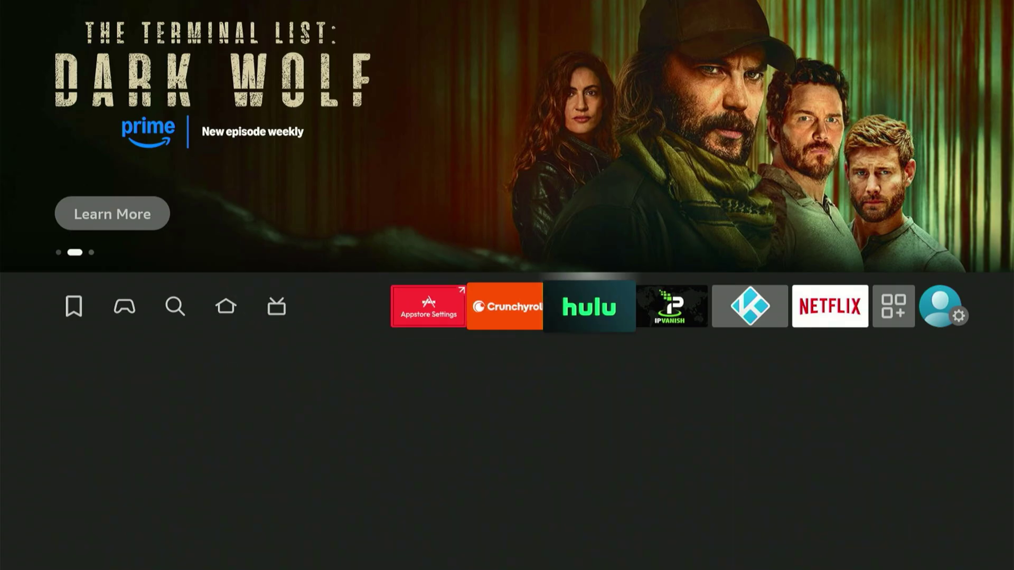
Step: Relaunch Unlinked and land on NextMate in the 13. Cool Youtube Examples row
key(Return)
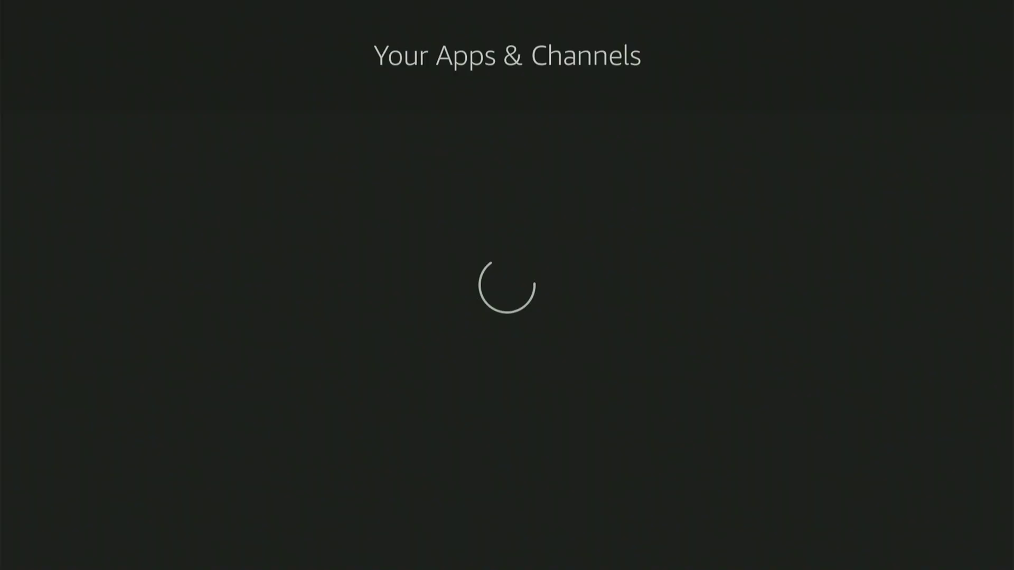
key(Down)
key(Down)
key(Down)
key(Down)
key(Down)
key(Down)
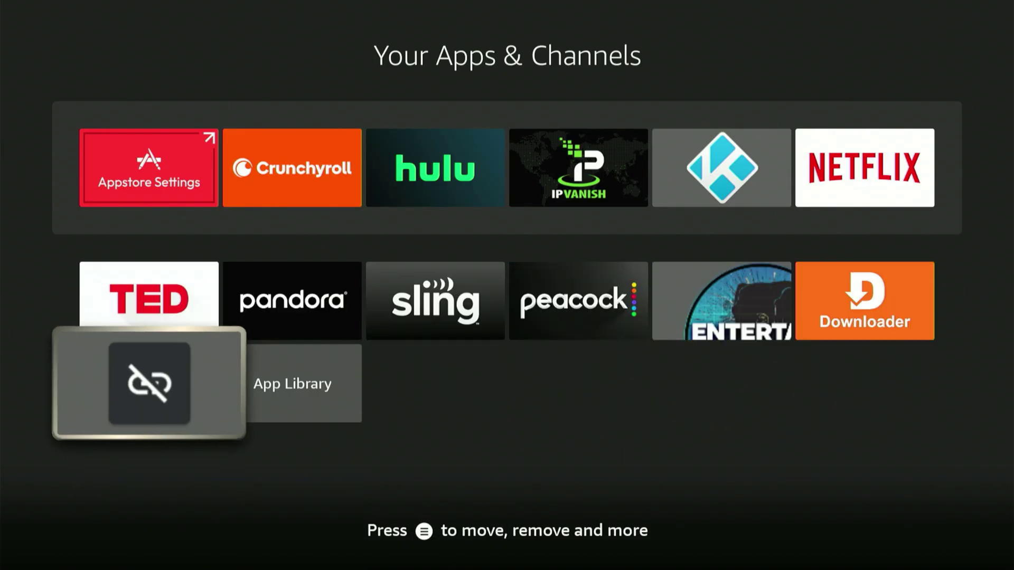
key(Return)
key(Right)
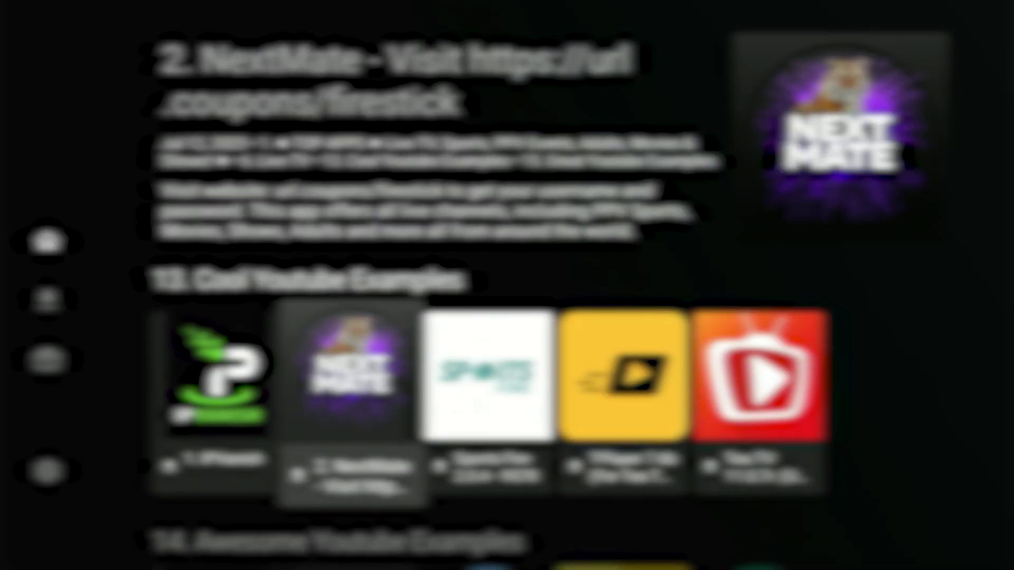
key(Right)
key(Right)
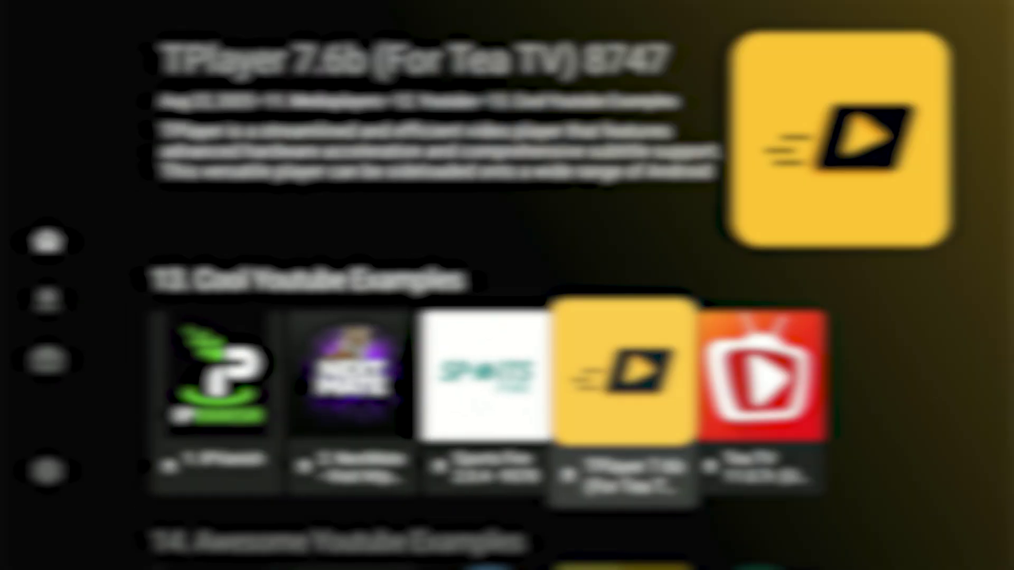
key(Right)
key(Left)
key(Left)
key(Left)
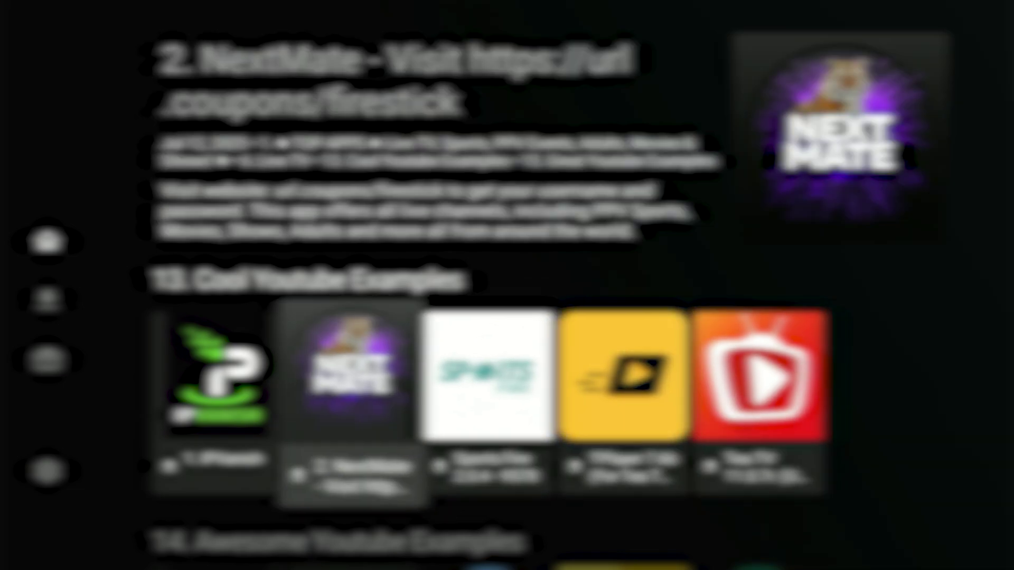